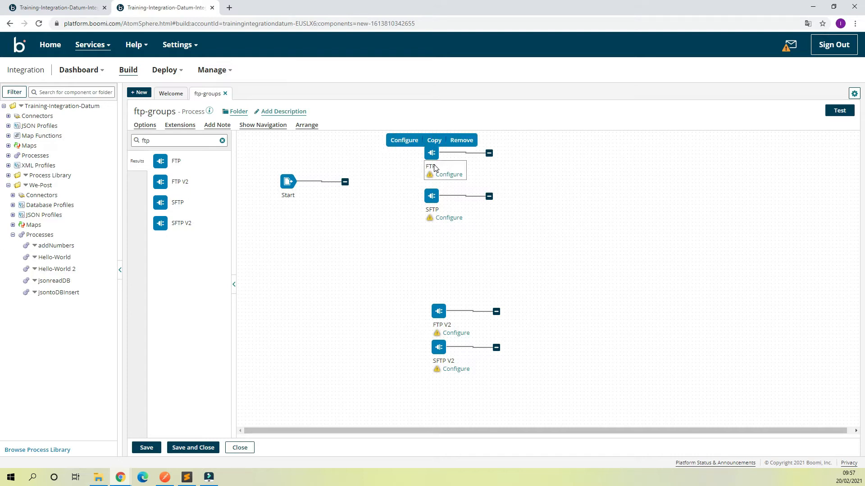
- Remove the FTP V2 and SFTP V2 shapes from the ftp-groups canvas
mouse_move(430, 215)
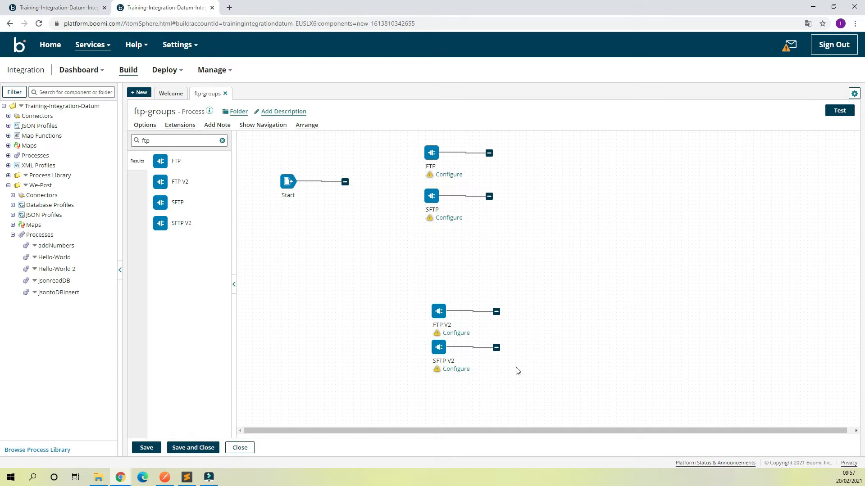
drag(518, 390, 426, 287)
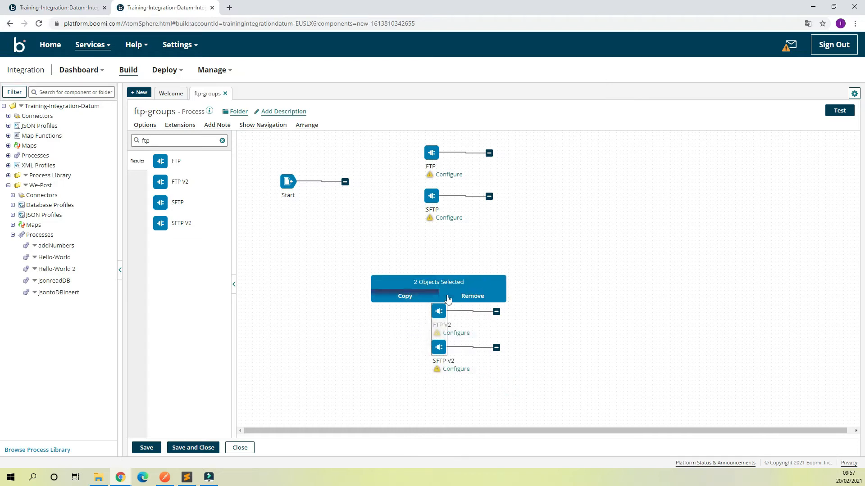
click(473, 296)
click(369, 101)
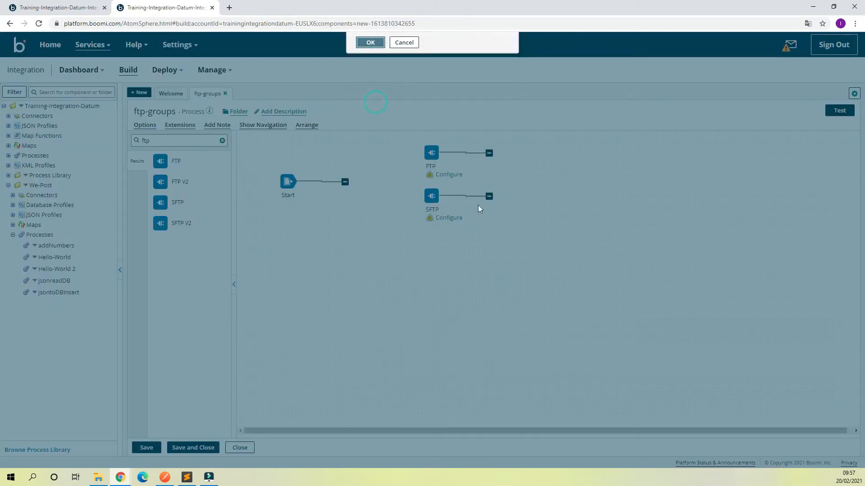
- Shift the SFTP shape right and delete the FTP connector shape
drag(431, 197, 436, 177)
click(435, 177)
click(631, 447)
click(449, 147)
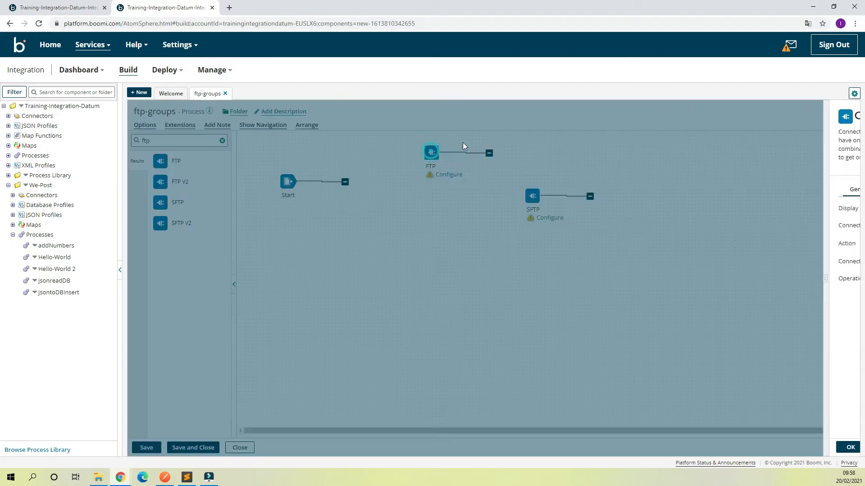
click(637, 447)
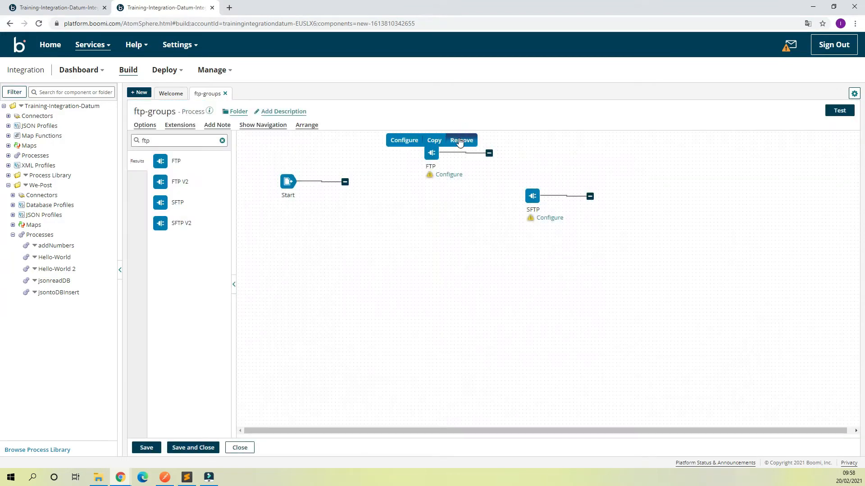
click(463, 139)
click(368, 102)
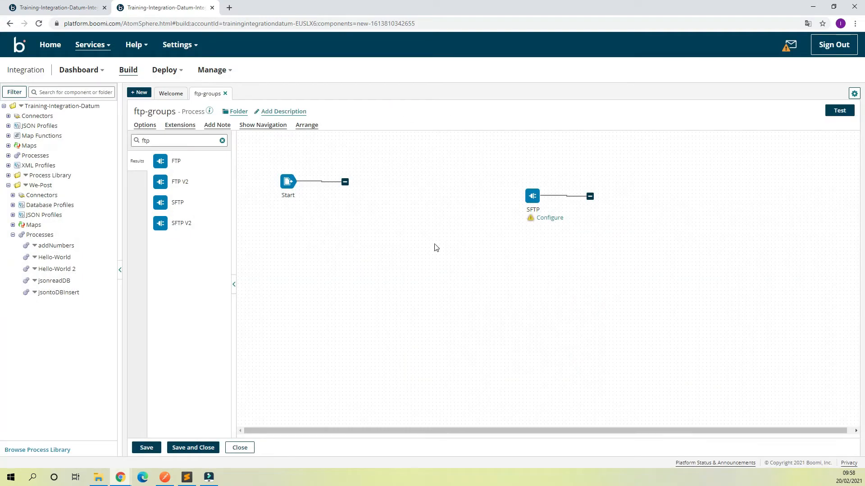
- Launch PuTTY from the putty folder and connect the saved Lightsail Integration Server session
mouse_move(109, 481)
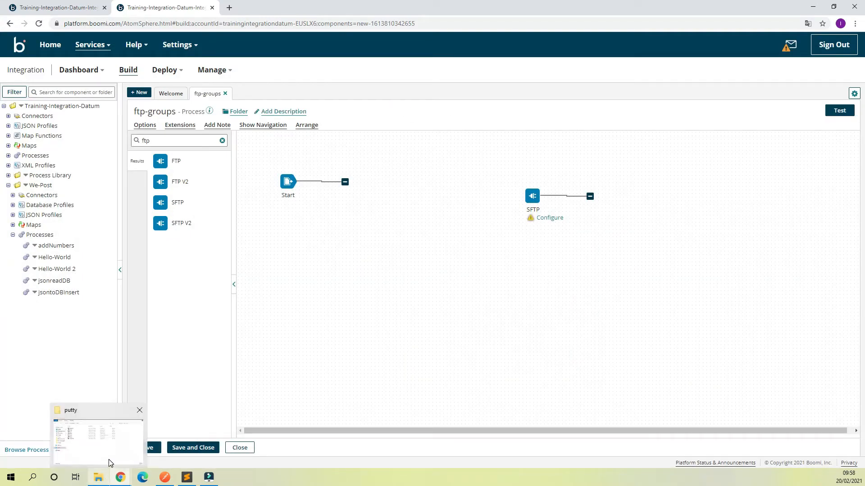
click(109, 458)
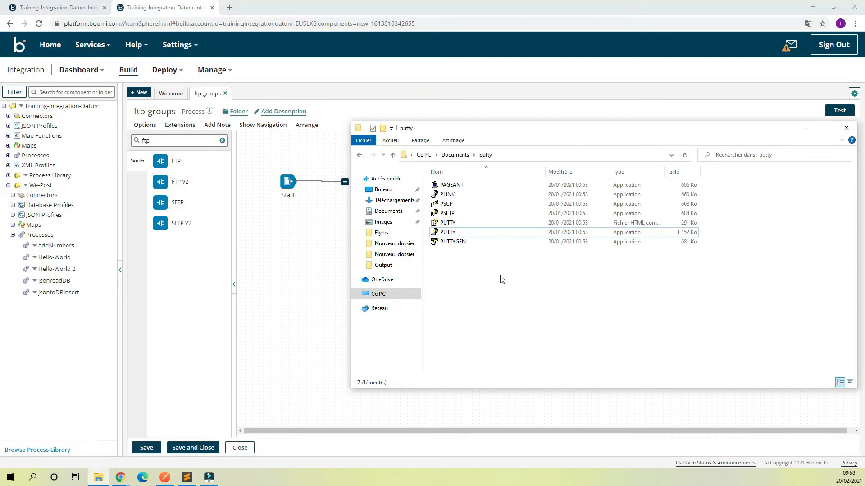
double_click(457, 233)
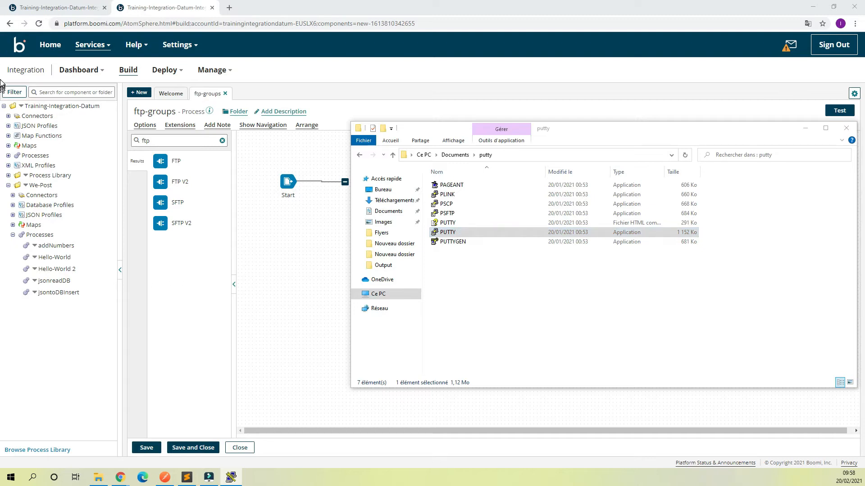
drag(293, 86, 364, 111)
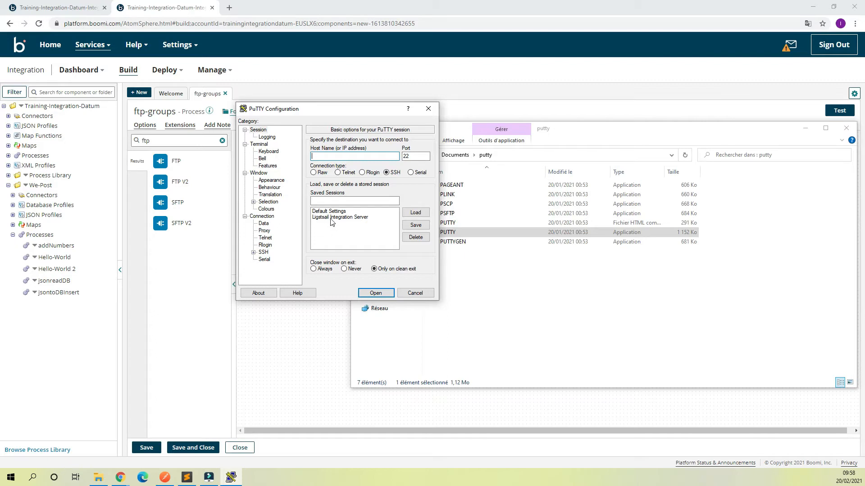
click(357, 218)
double_click(357, 218)
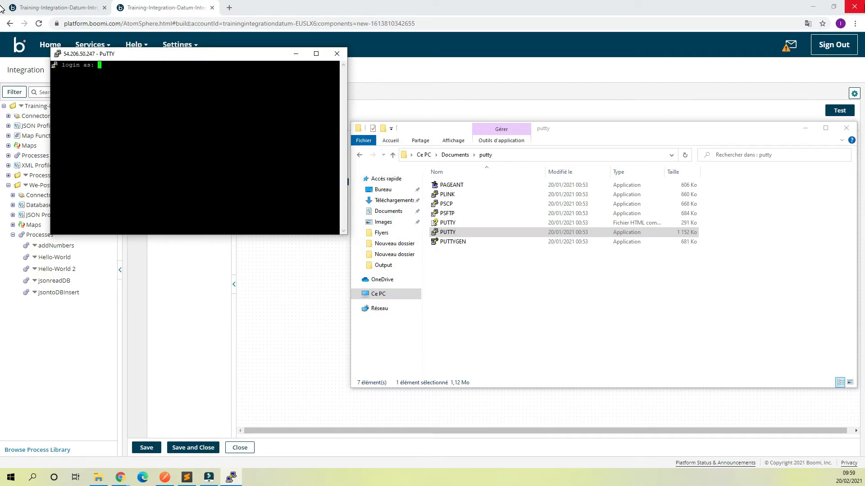
- Log in as the server user, widen the terminal, and run pwd and ls in the home directory
text(bitnami)
key(Return)
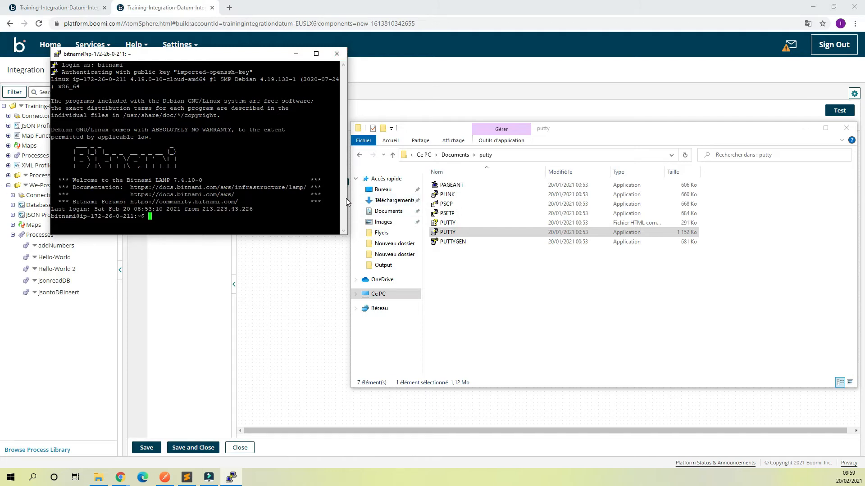
drag(346, 198, 523, 198)
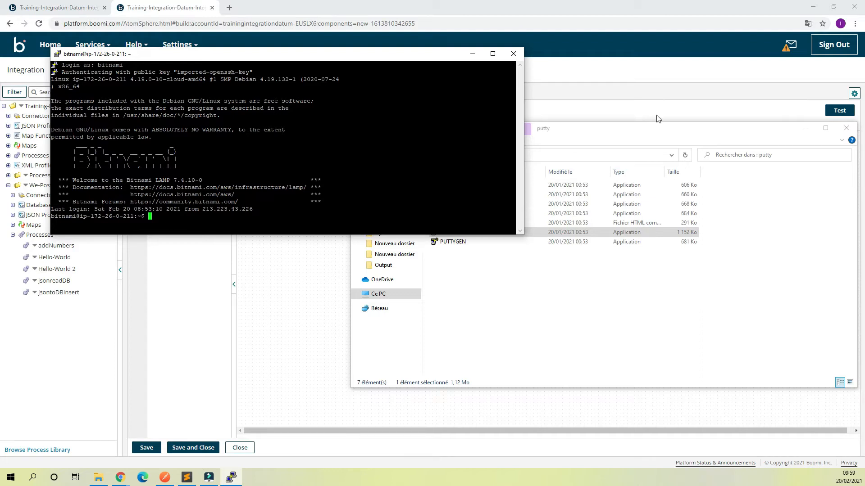
text(pwd)
key(Return)
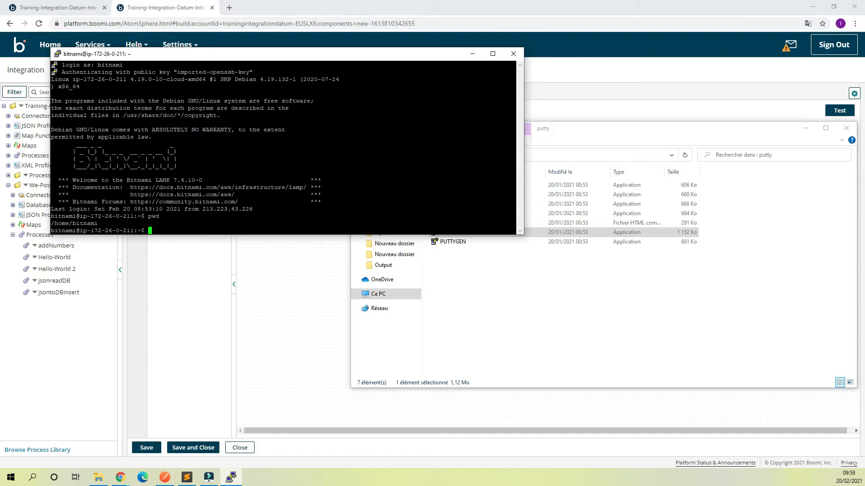
text(ls)
key(Return)
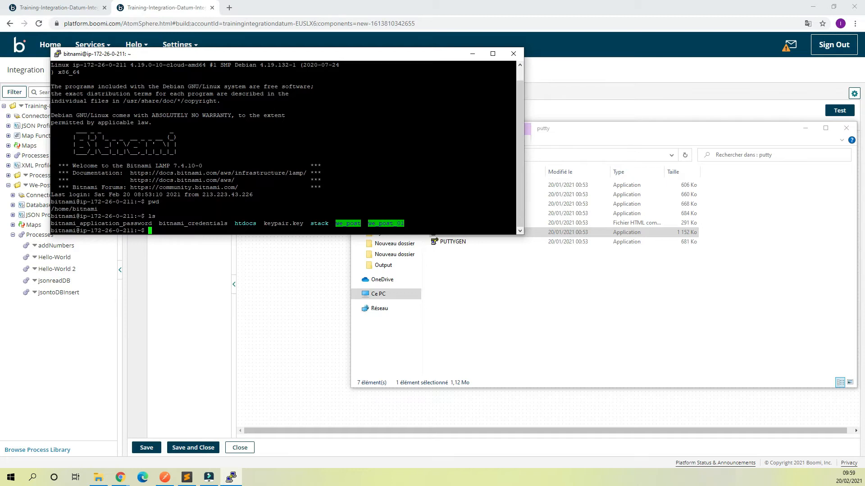
- Change into we_post_01 and list its .dat and .csv files
text(cd we)
key(Tab)
text(_01)
key(Return)
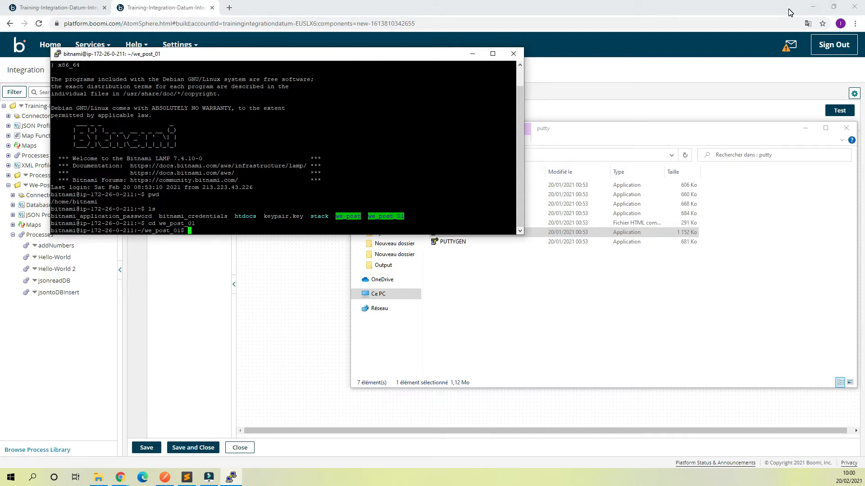
text(ls)
key(Return)
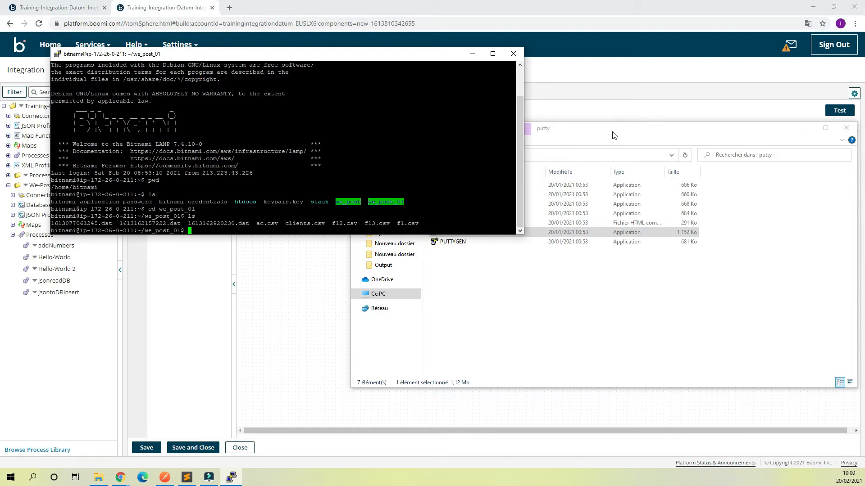
- Name the SFTP shape Lightsail Server and set its action to Send
click(618, 117)
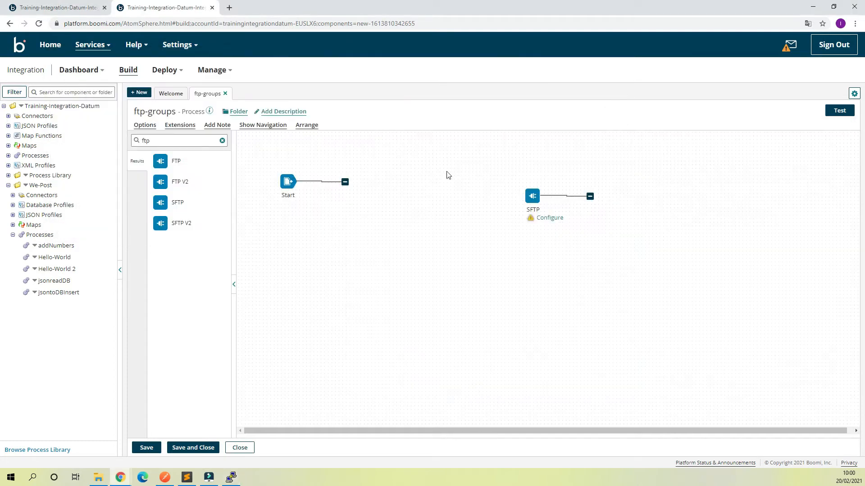
mouse_move(558, 222)
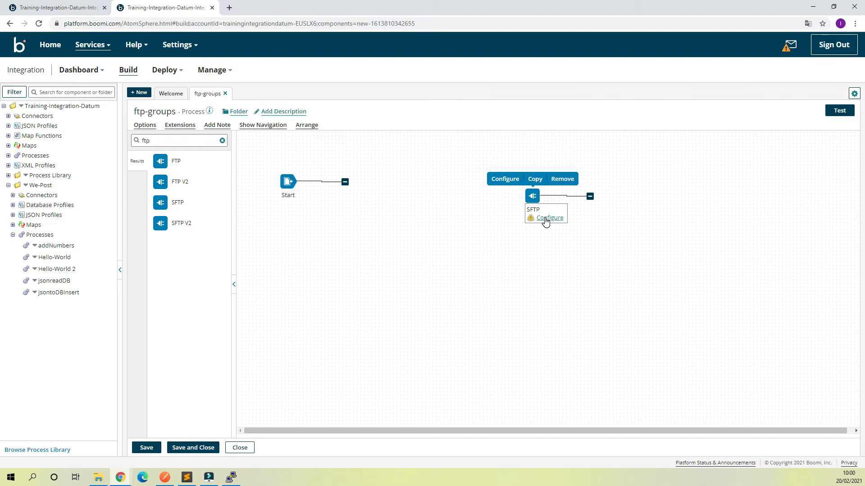
click(546, 218)
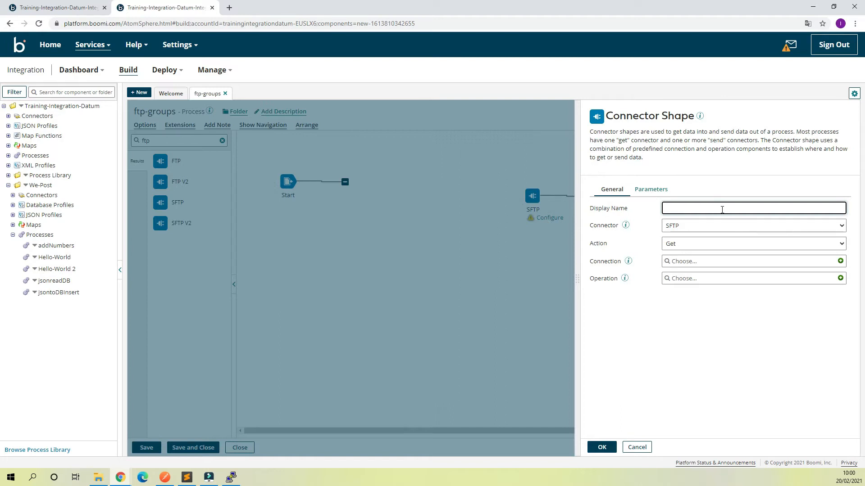
text(Lightsail Server)
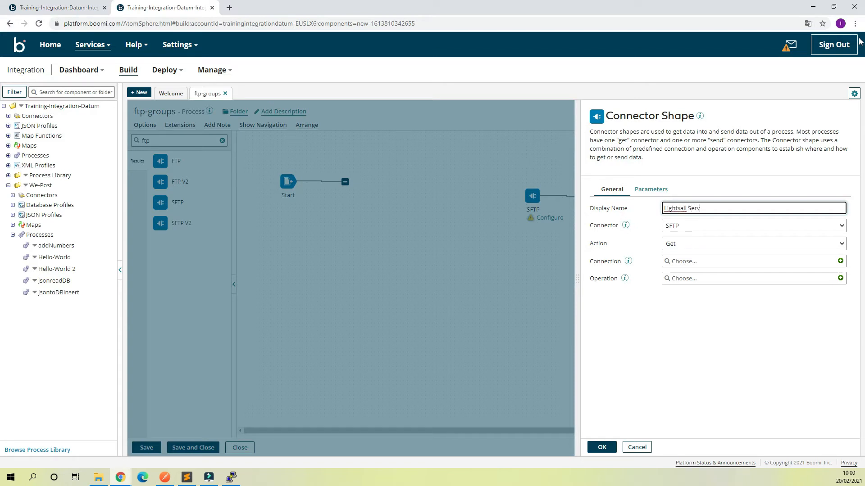
click(827, 245)
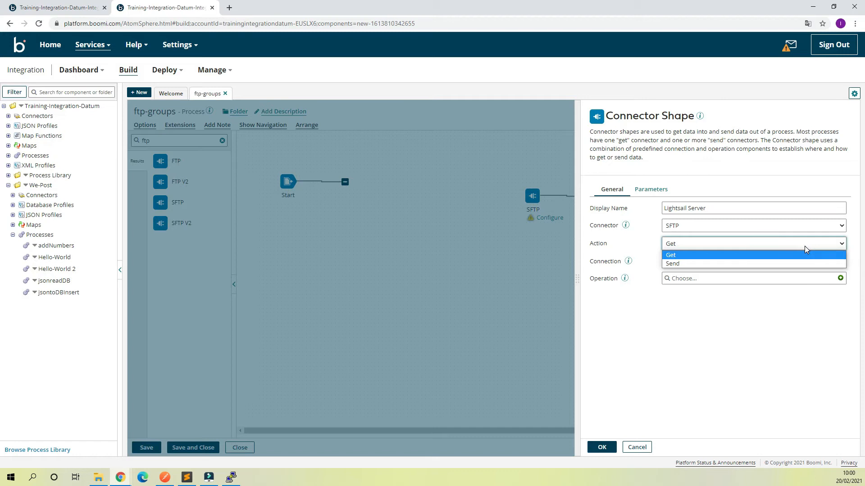
click(707, 264)
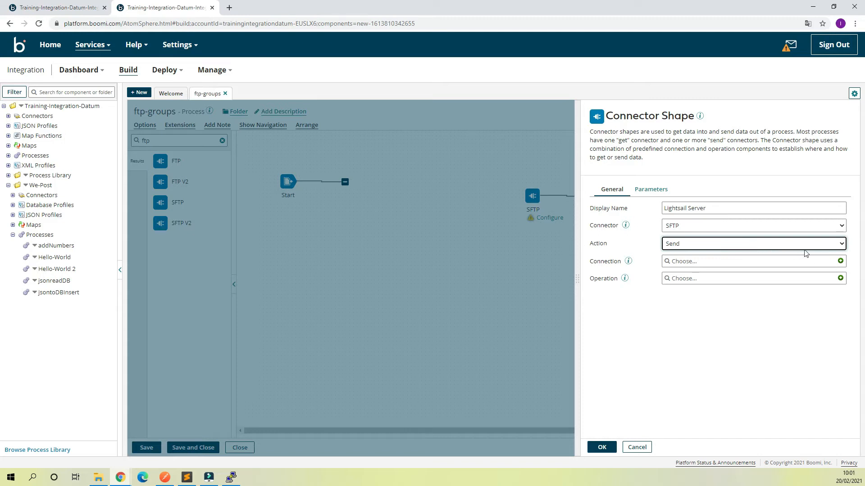
click(840, 261)
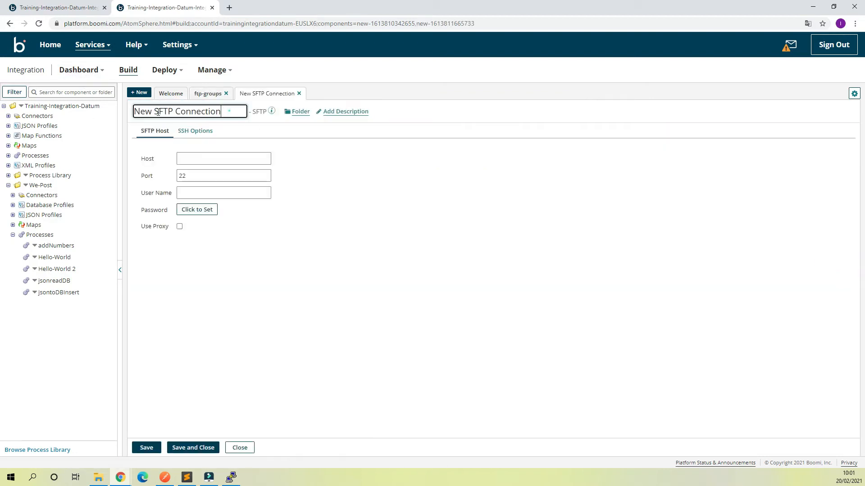
- Name the connection Lightsail Conf with host 54.206.50.247 and the server's user name
text(Ligh)
text(tsail )
text(S)
text(Conf)
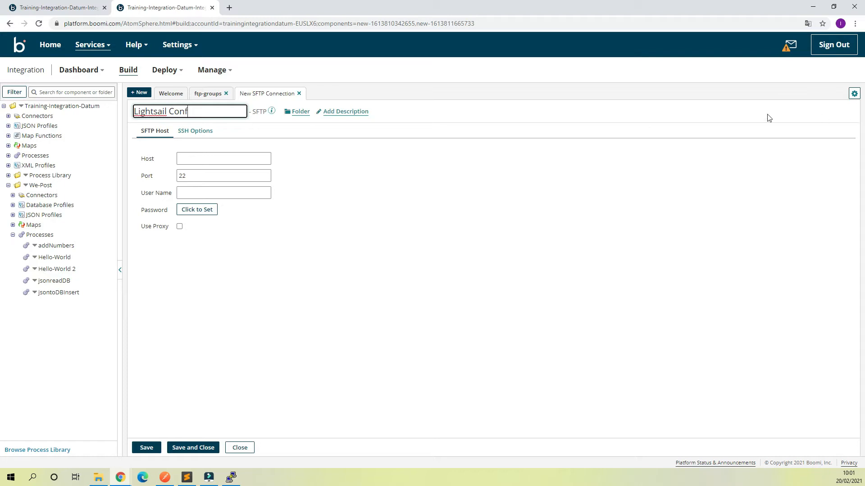
click(216, 158)
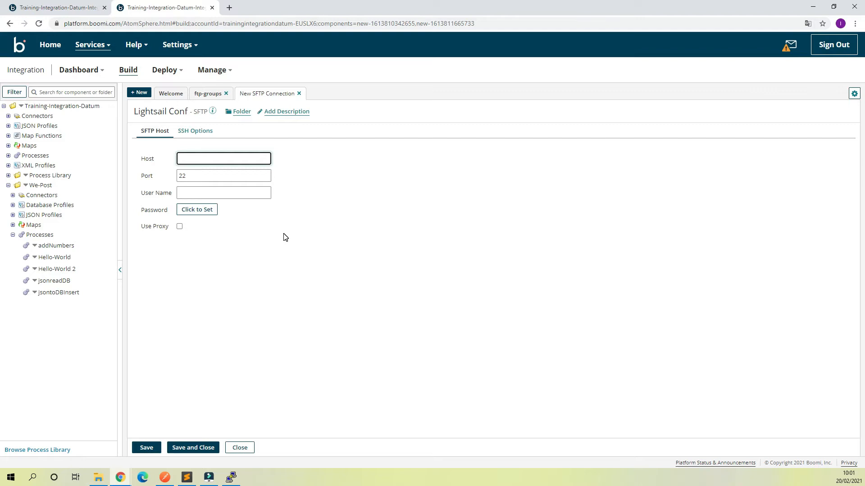
text(54.206.50.247)
click(194, 194)
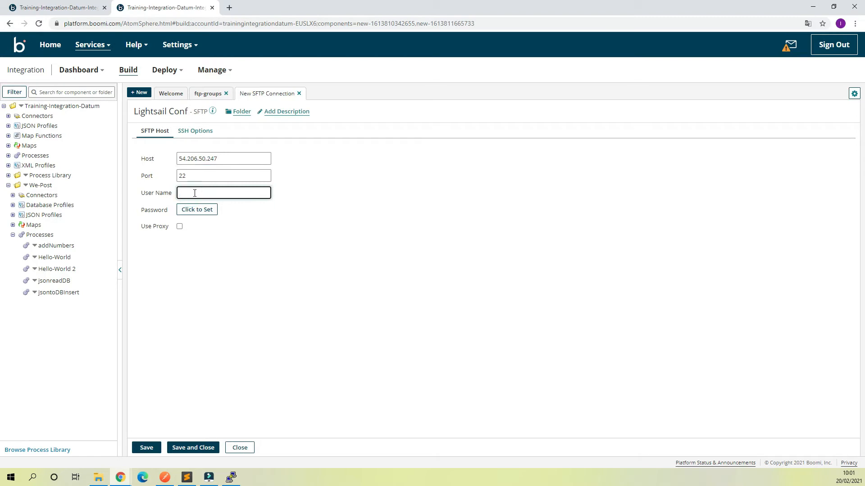
text(binami)
click(200, 130)
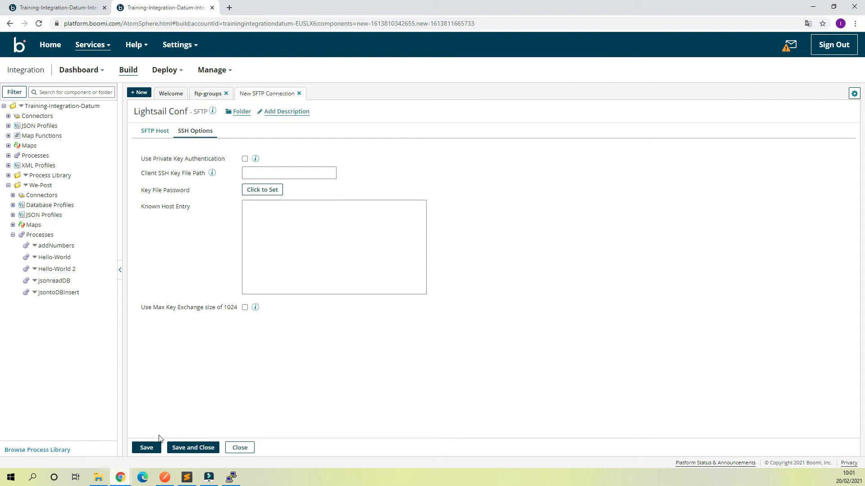
- Enable private key authentication and paste the Key folder path into Client SSH Key File Path
click(244, 159)
drag(144, 173, 192, 174)
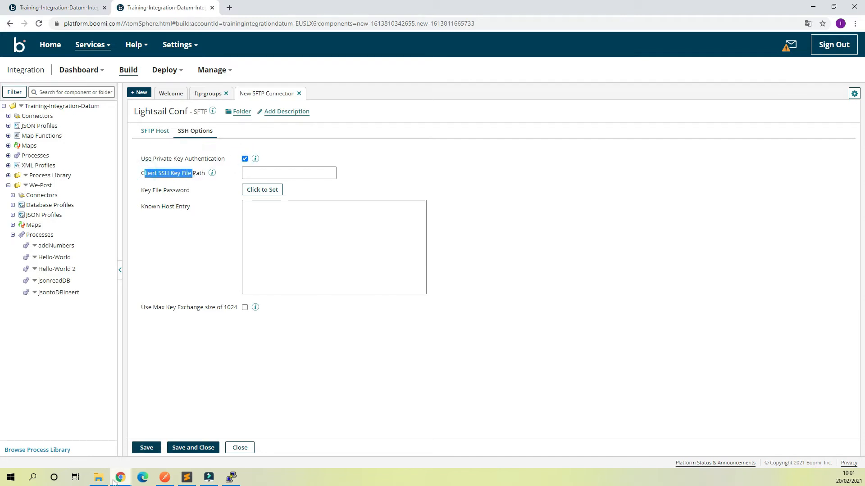
mouse_move(106, 483)
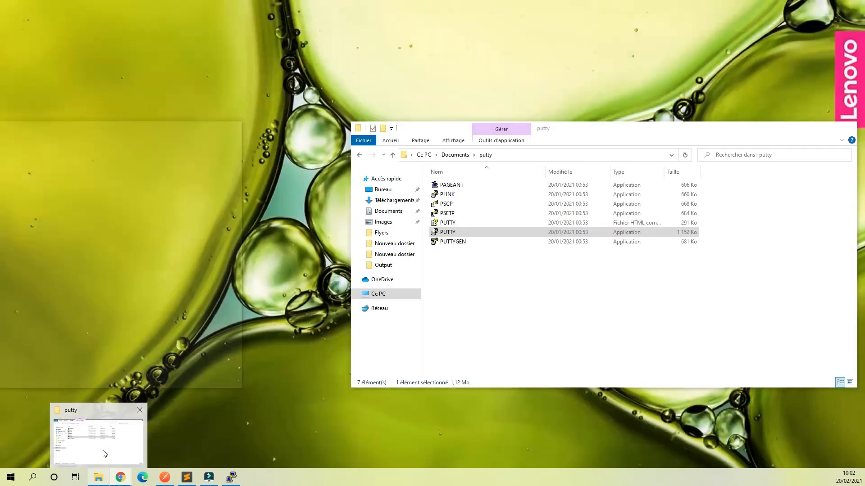
click(100, 450)
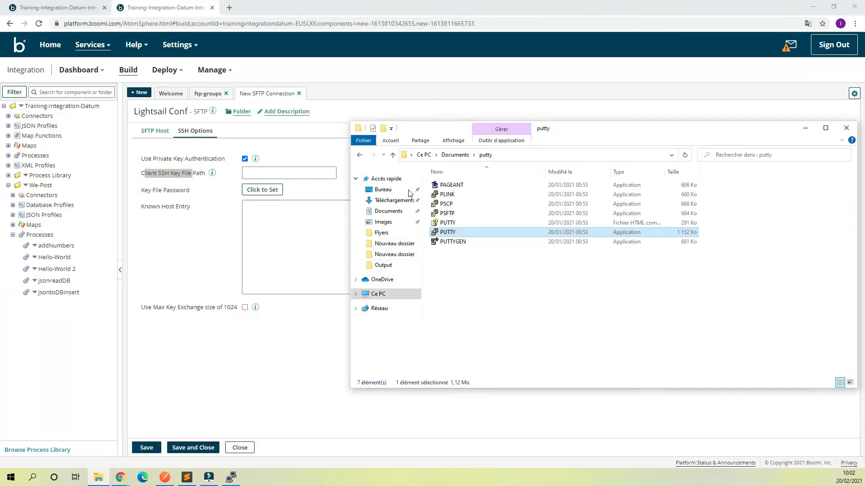
click(396, 216)
double_click(459, 194)
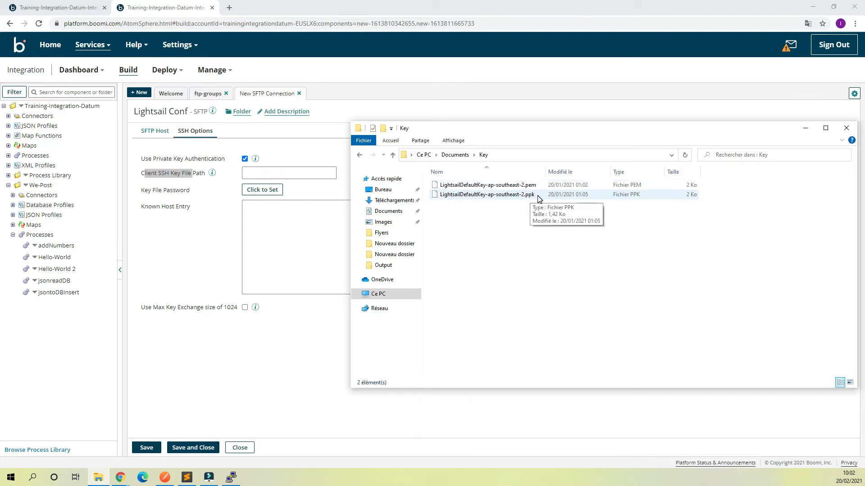
click(563, 155)
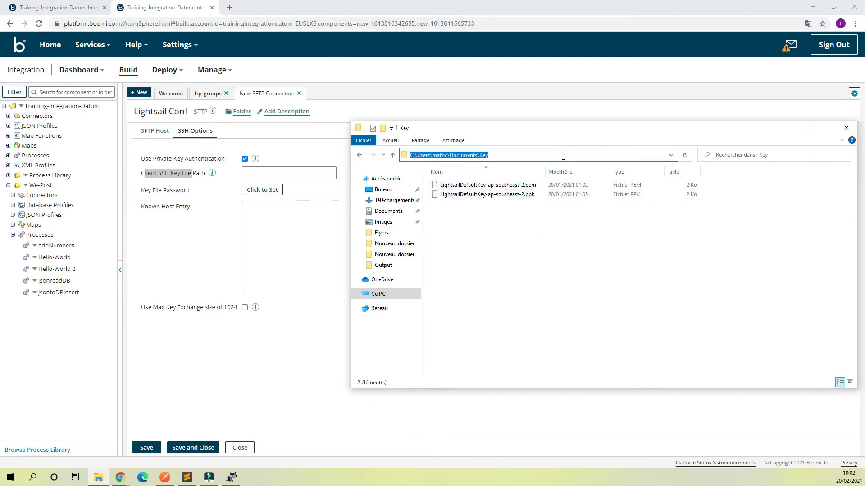
click(555, 197)
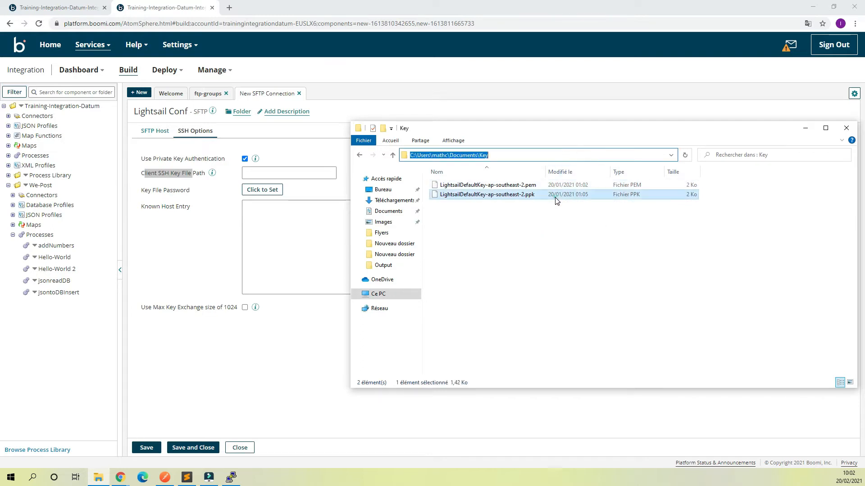
click(550, 155)
key(ctrl+c)
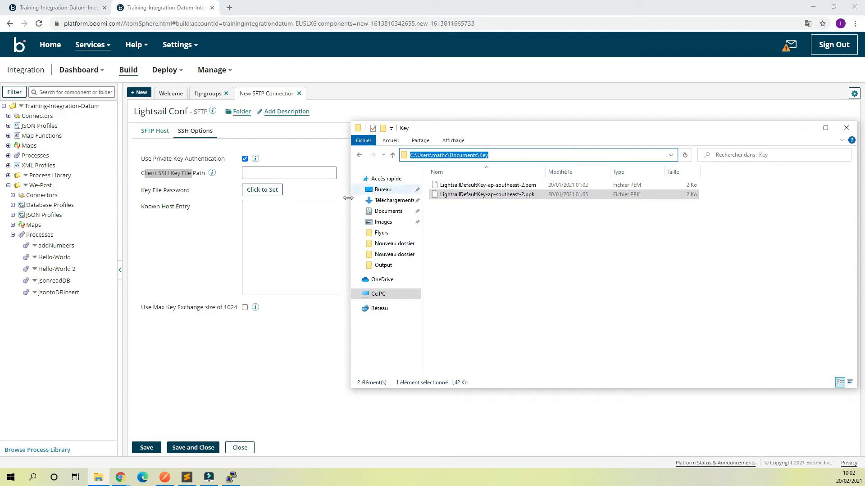
click(258, 174)
key(ctrl+v)
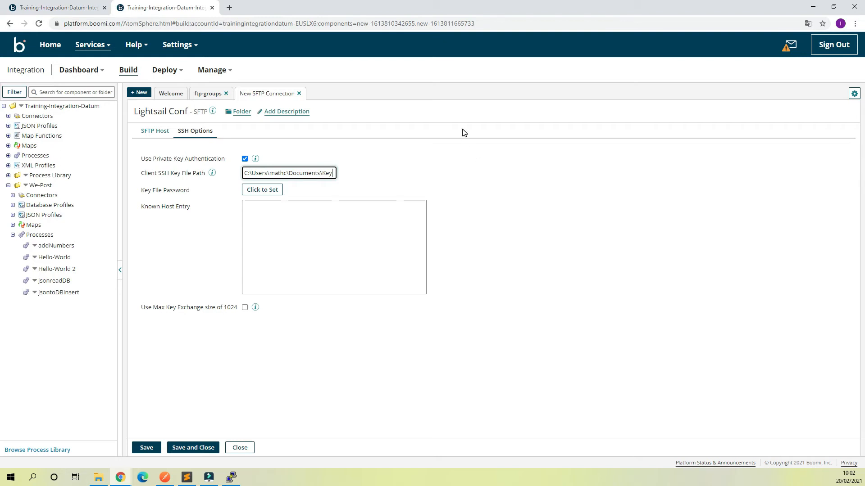
text(\)
- Append the LightsailDefaultKey-ap-southeast-2.ppk file name to the key file path
click(98, 477)
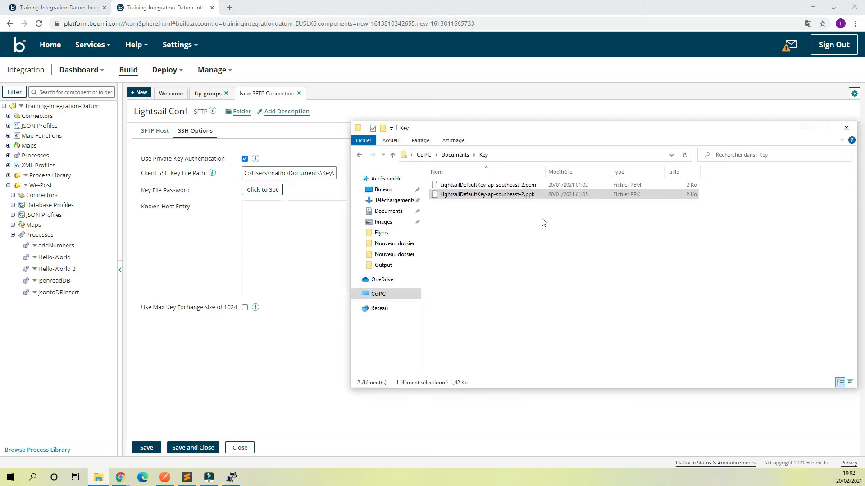
click(535, 195)
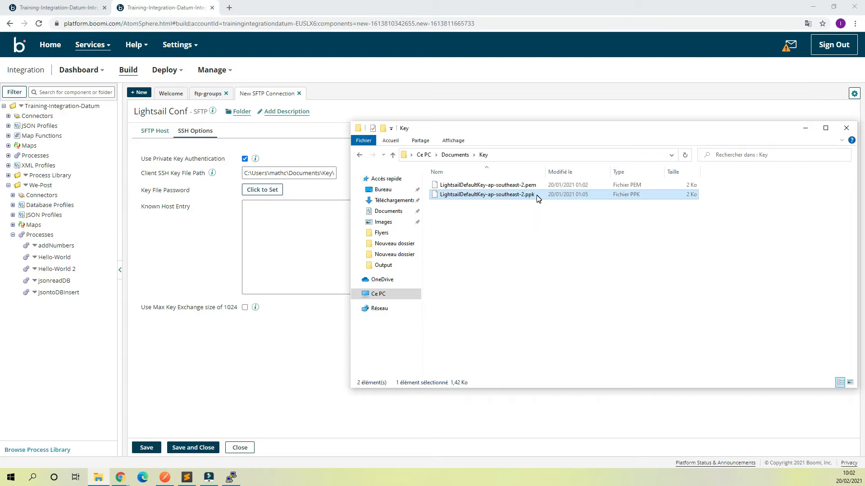
click(536, 194)
drag(536, 195, 473, 201)
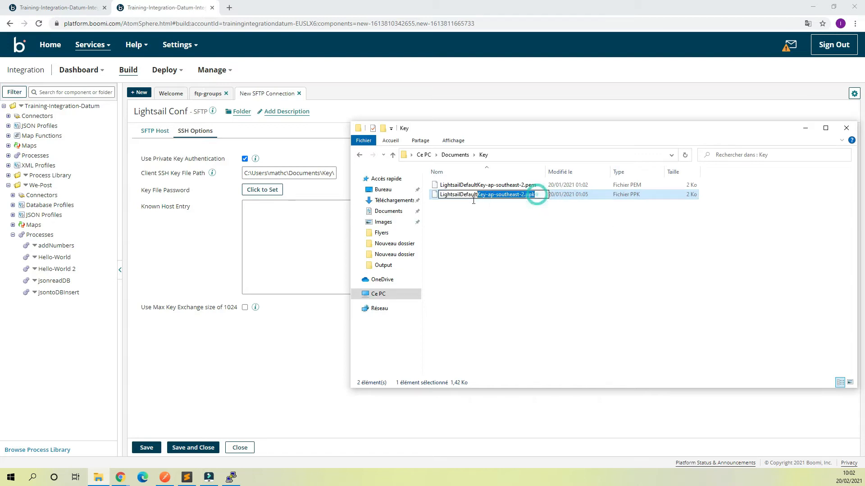
click(318, 188)
click(320, 173)
click(334, 173)
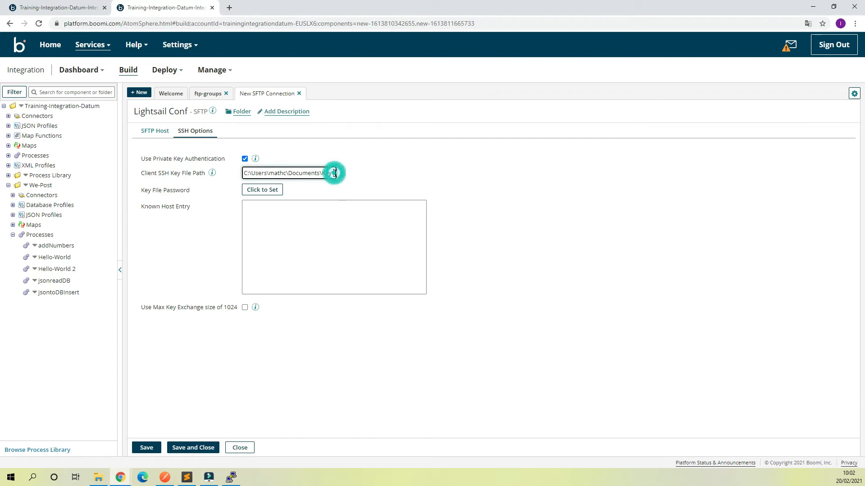
key(ctrl+v)
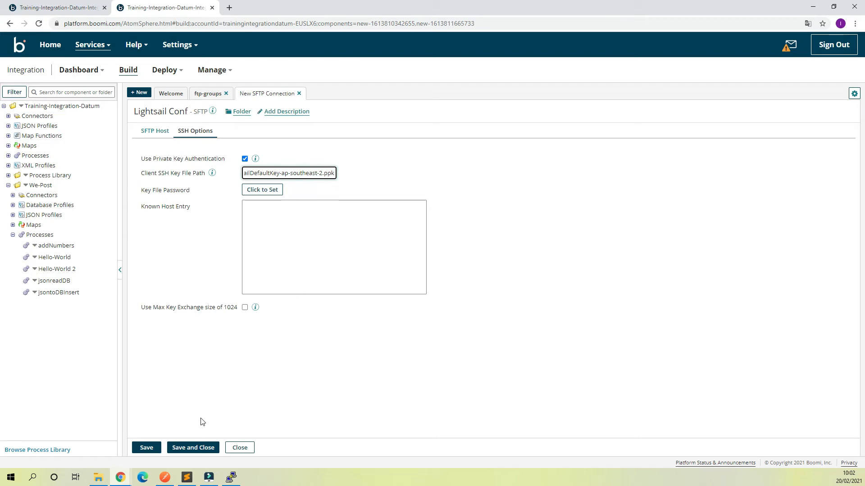
- Save the Lightsail Conf connection and confirm the Lightsail Server shape settings
click(202, 448)
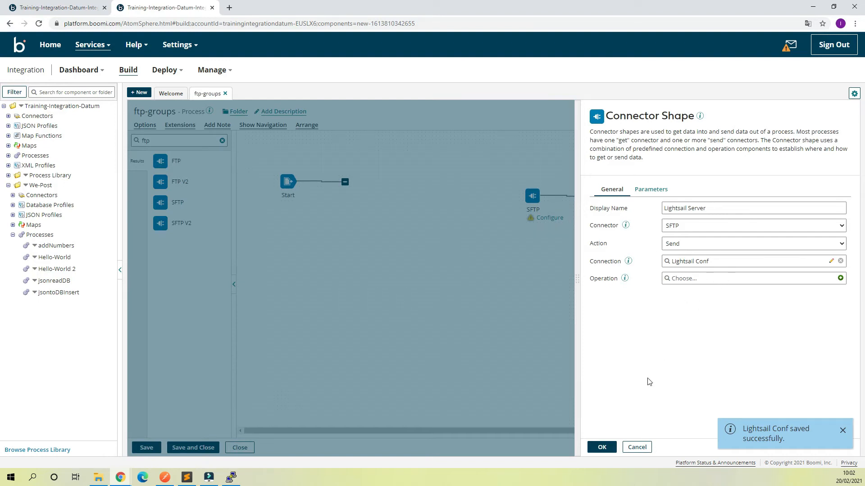
click(602, 447)
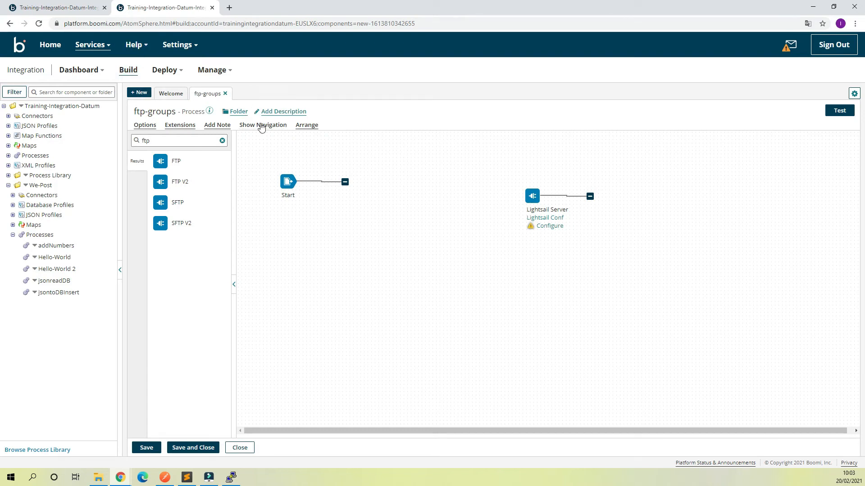
click(222, 140)
- Add a Message shape with CSV columns id and Employee Name, two employee rows, documents combined
click(181, 203)
drag(181, 204, 347, 225)
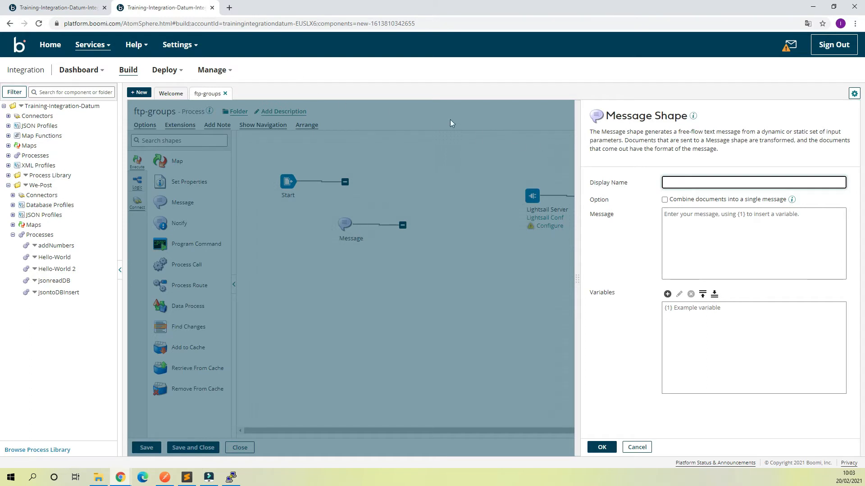
click(749, 228)
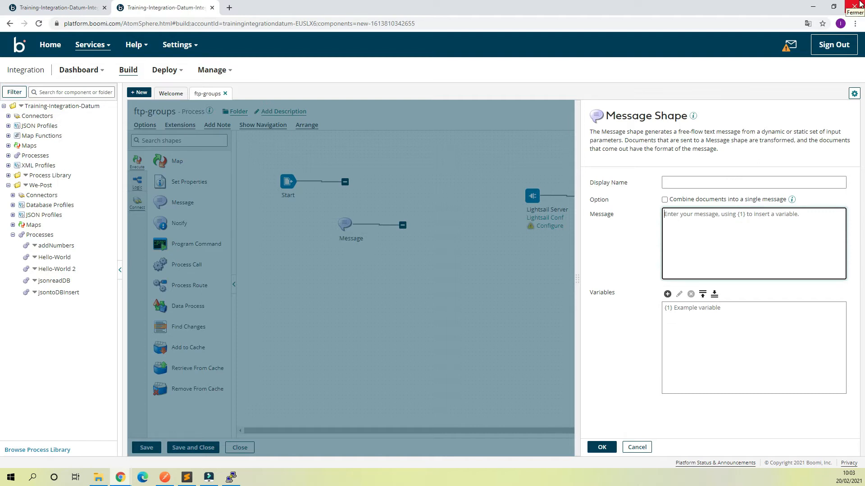
text(')
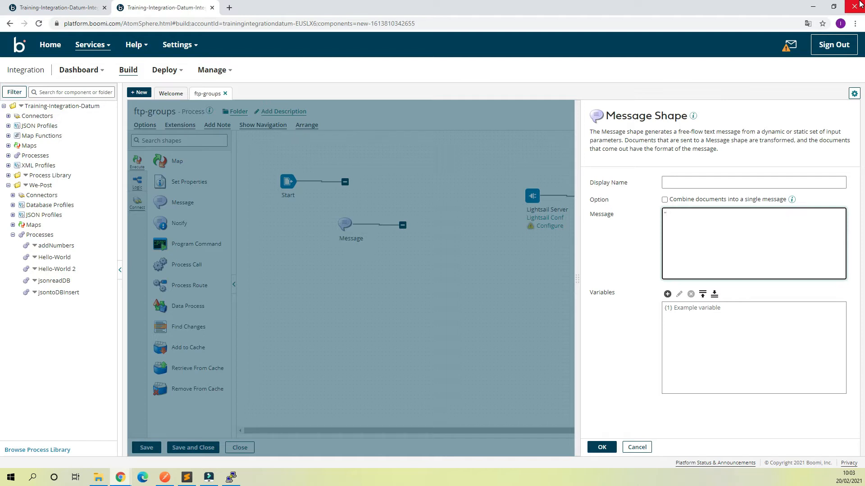
text(id)
text(","user)
key(BackSpace)
key(BackSpace)
key(BackSpace)
text(Stud)
text(Ep)
text(pl)
text(oyee Na)
text(me)
text(1)
text(&)
text(John)
text( Doe)
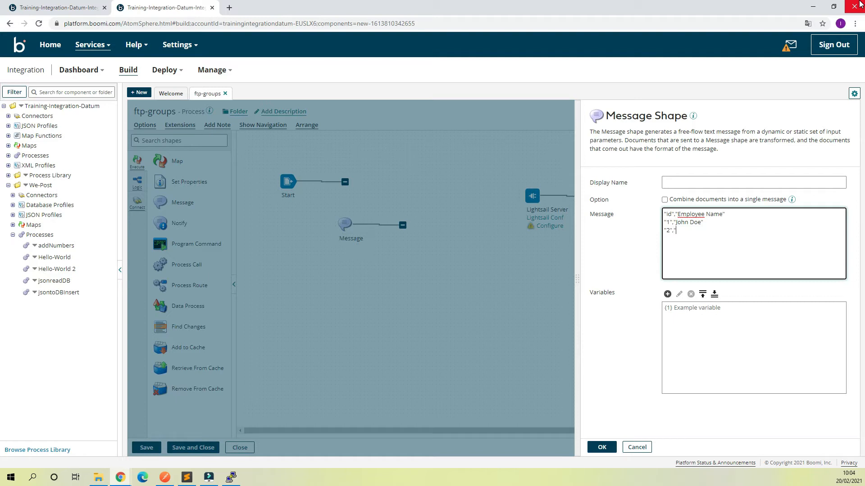
click(663, 201)
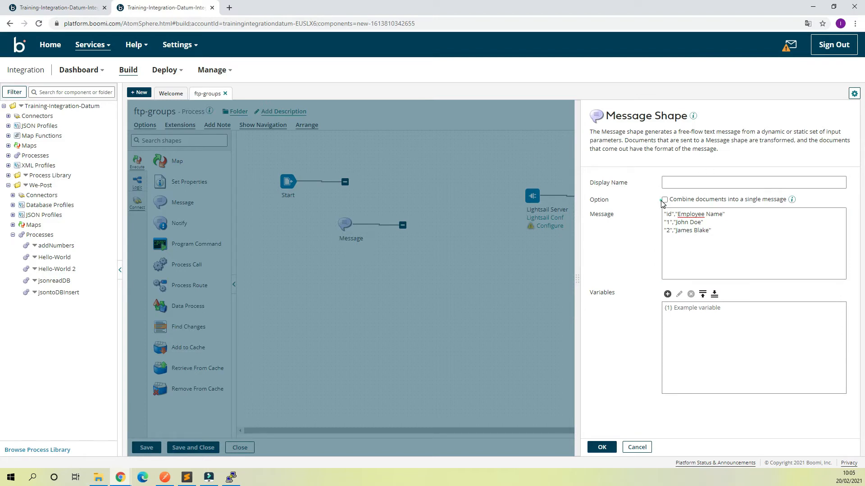
click(665, 200)
click(601, 448)
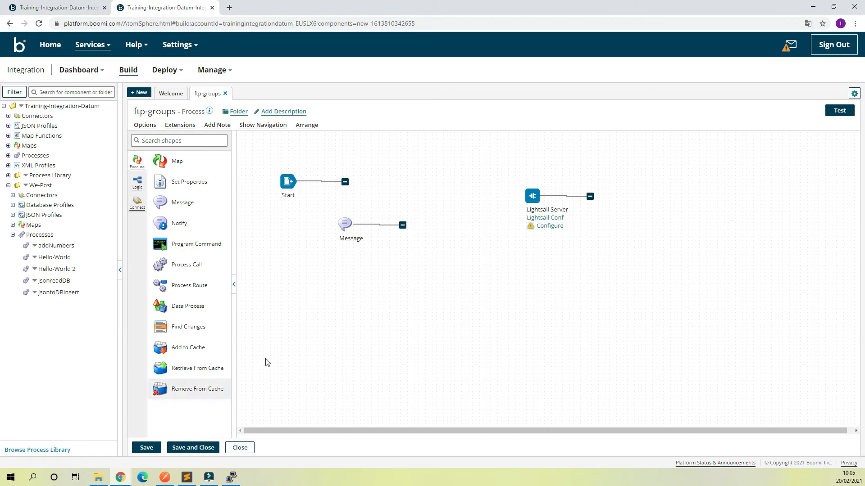
- Add a Branch shape to the canvas named Split
click(170, 140)
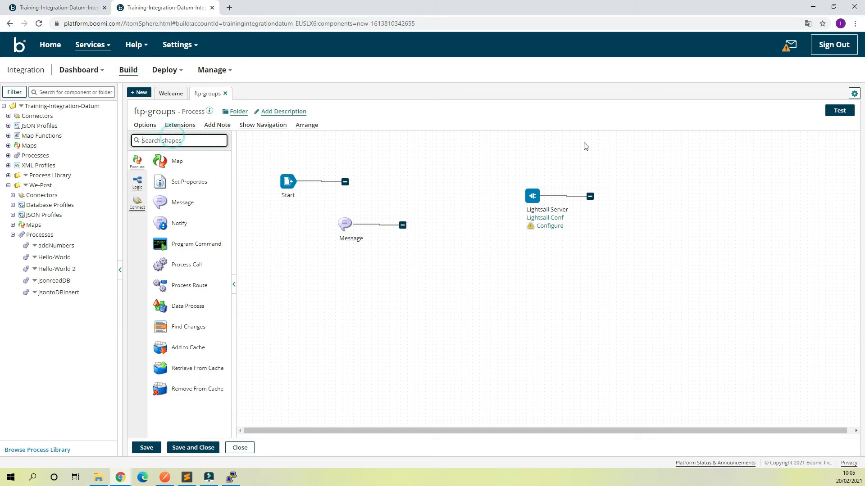
text(bran)
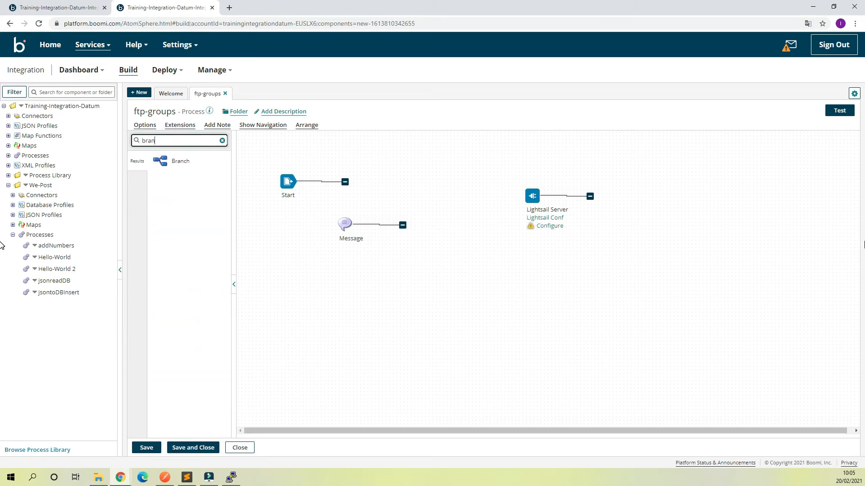
right_click(719, 249)
drag(163, 166, 466, 186)
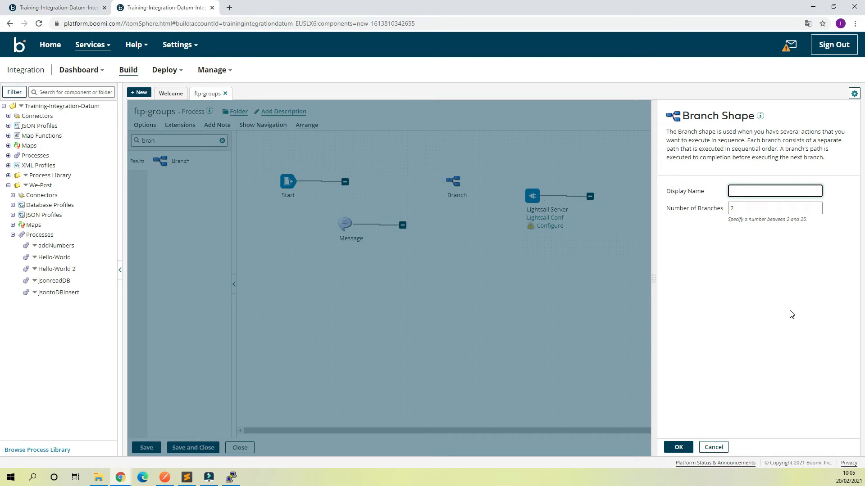
text(Split)
click(678, 448)
- Move Lightsail Server right and Message above Start, then place a Set Properties shape
mouse_move(533, 195)
drag(534, 195, 728, 196)
drag(342, 221, 334, 150)
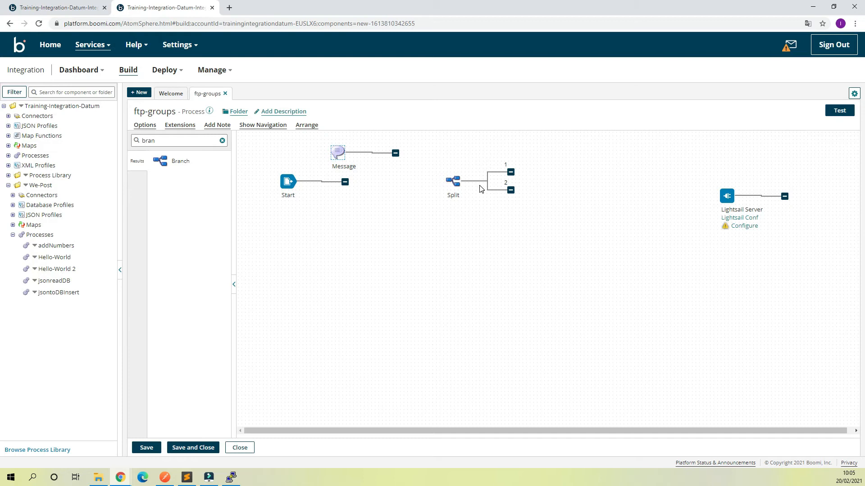
double_click(170, 141)
text(set)
drag(191, 162, 561, 158)
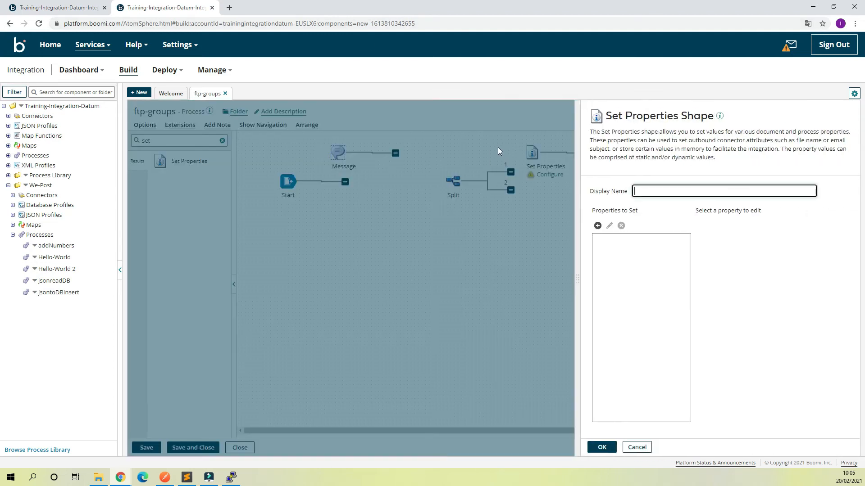
- Name the shape Set Props and add a new Document Property entry
click(675, 188)
text(Set Props)
click(596, 227)
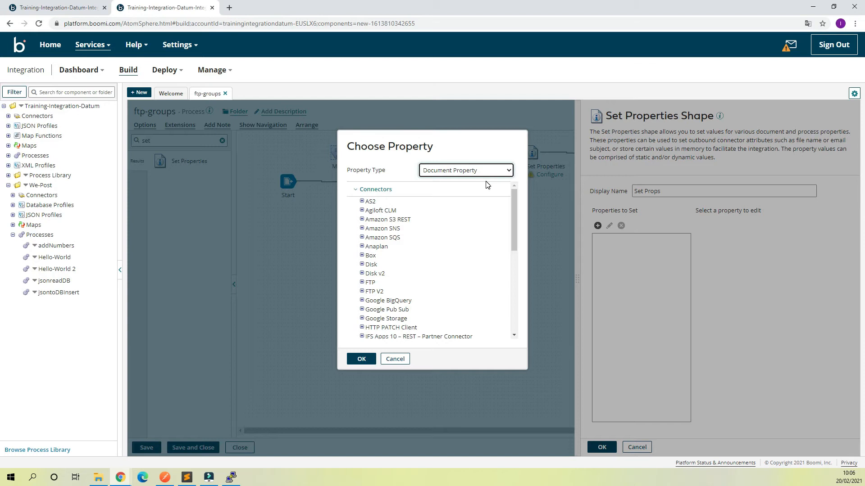
click(443, 171)
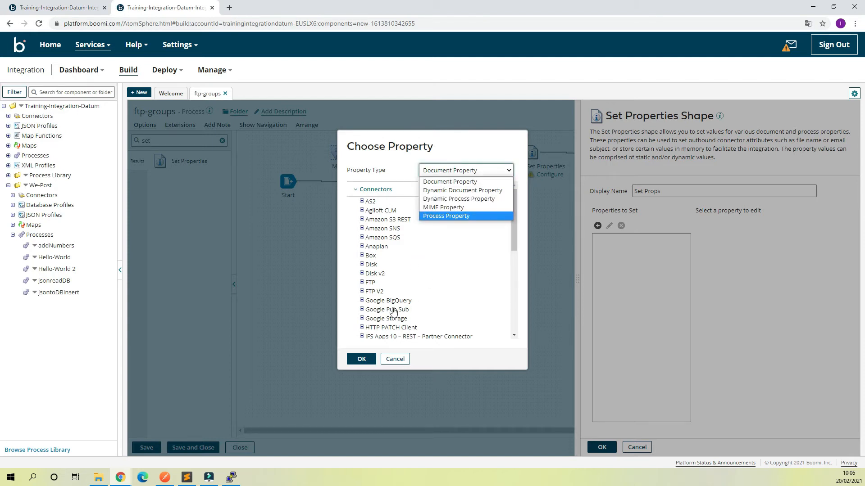
click(514, 231)
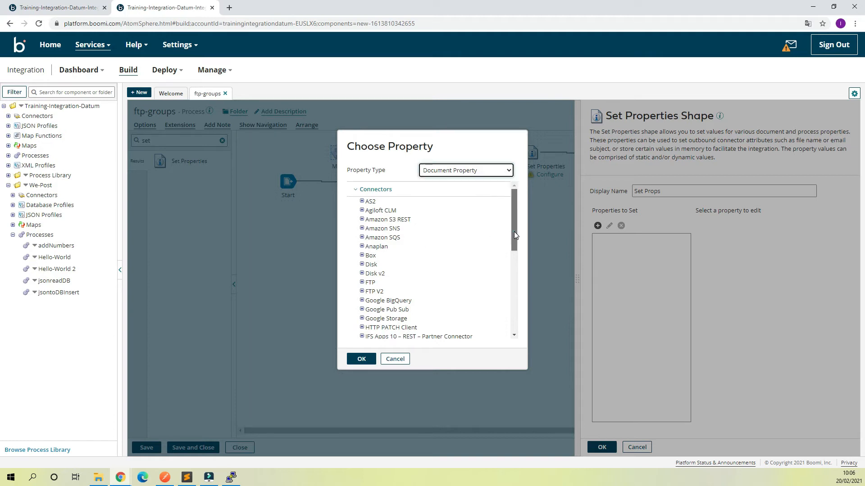
scroll(515, 231, down, 6)
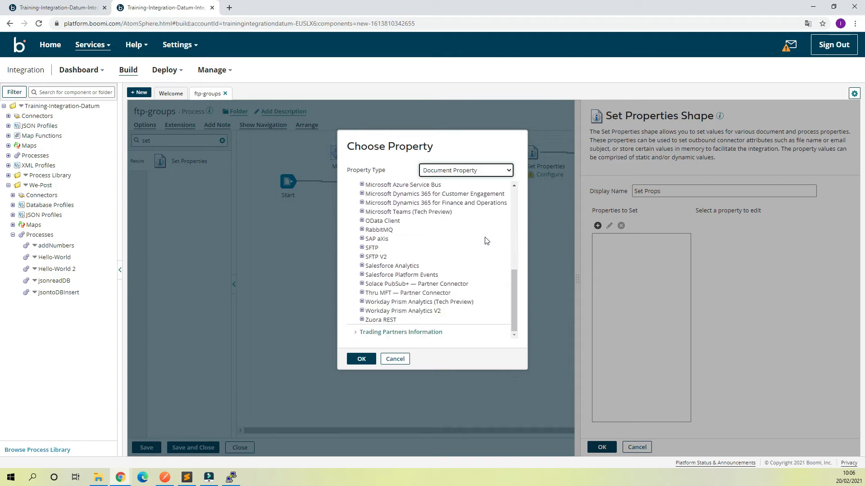
- Choose SFTP File Name as the document property to set
click(362, 247)
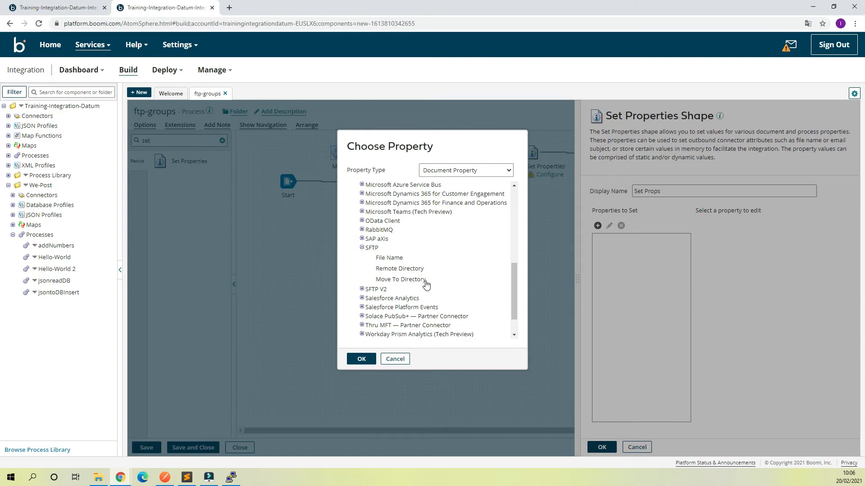
click(388, 257)
scroll(467, 251, down, 10)
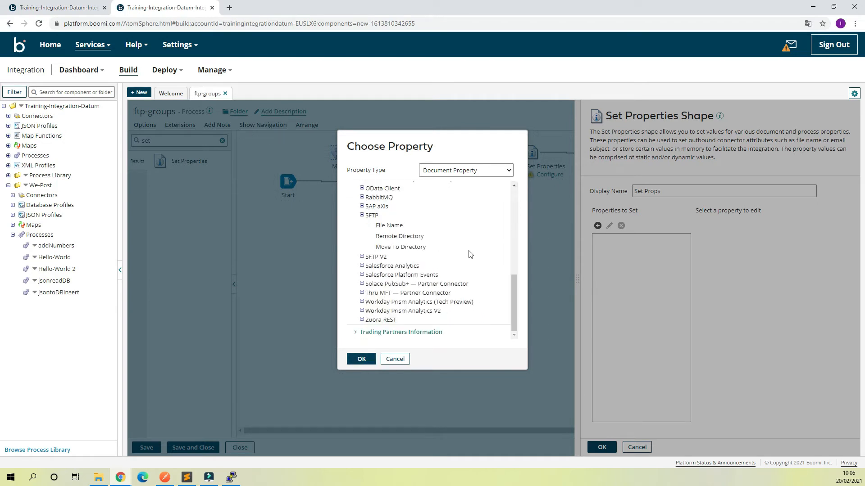
click(362, 360)
click(362, 359)
scroll(437, 243, up, 10)
scroll(427, 253, down, 6)
click(393, 229)
click(365, 359)
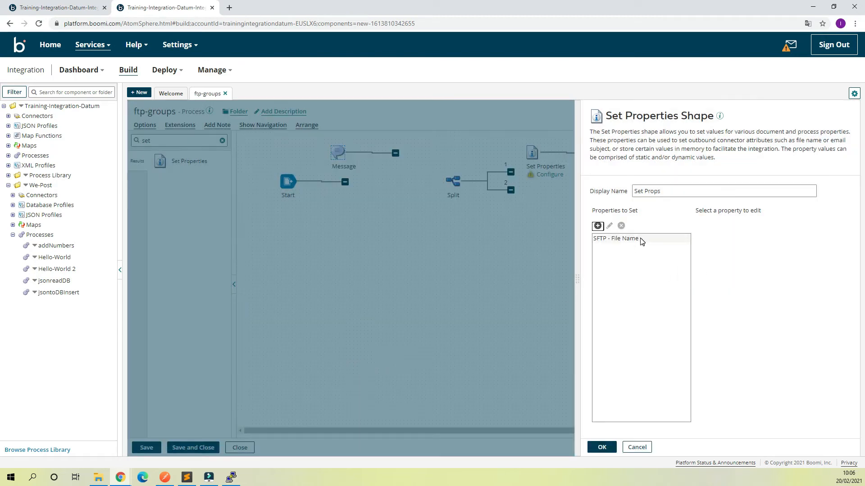
click(641, 241)
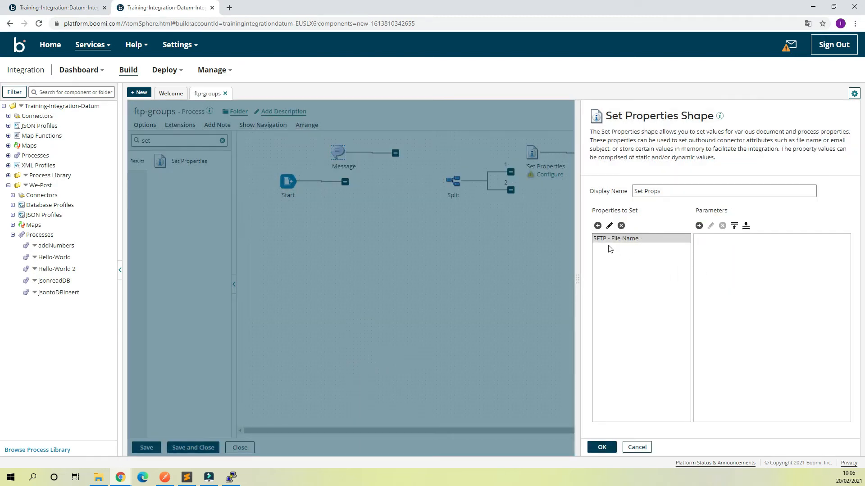
- Give SFTP - File Name the static value Employee.csv and apply the Set Props shape
click(703, 226)
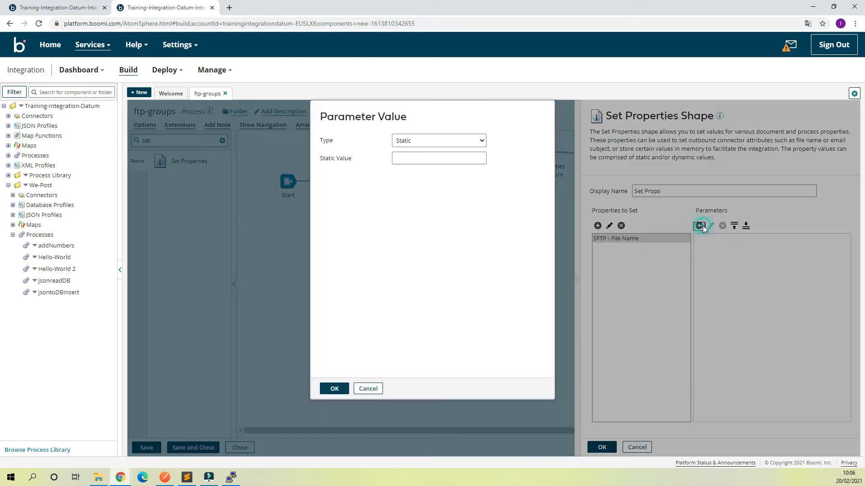
click(431, 141)
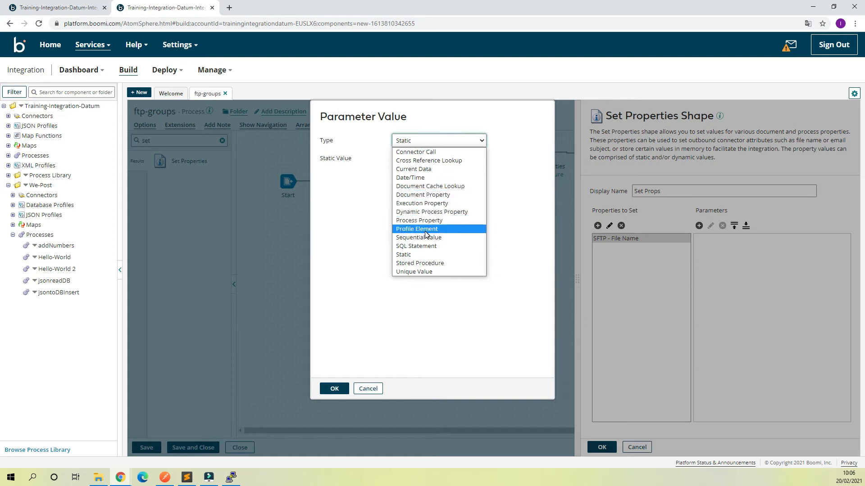
click(420, 255)
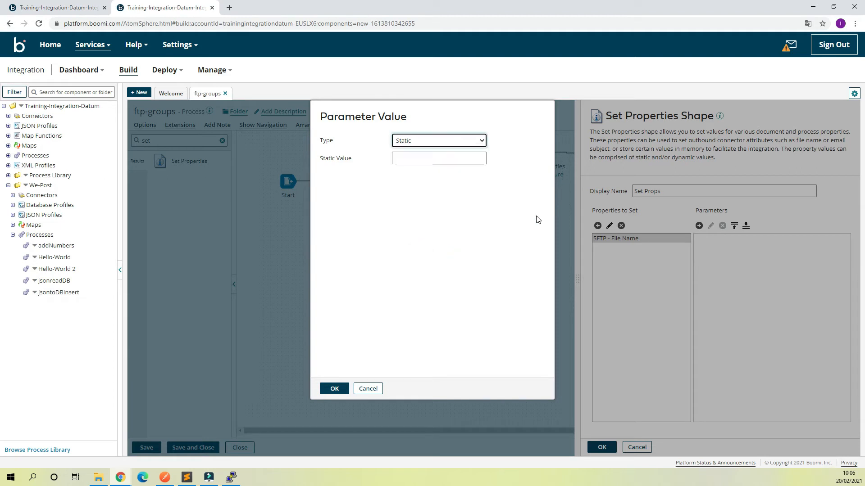
click(427, 158)
text(Emp)
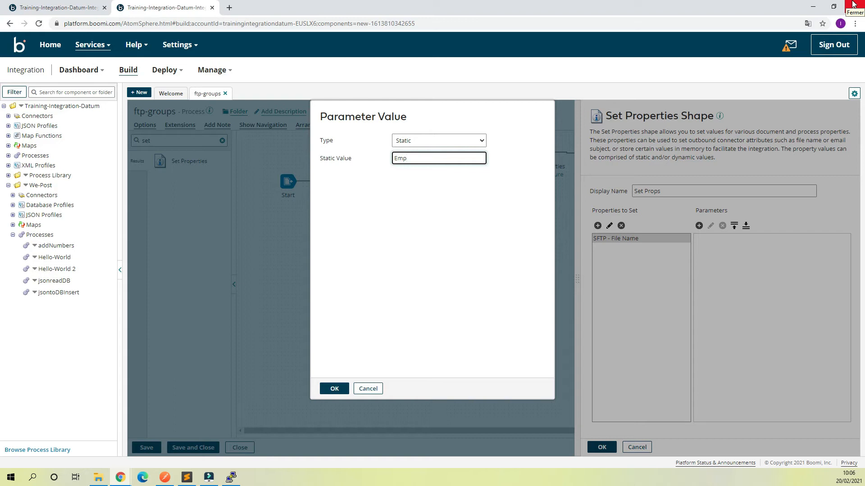
text(loyee.csv)
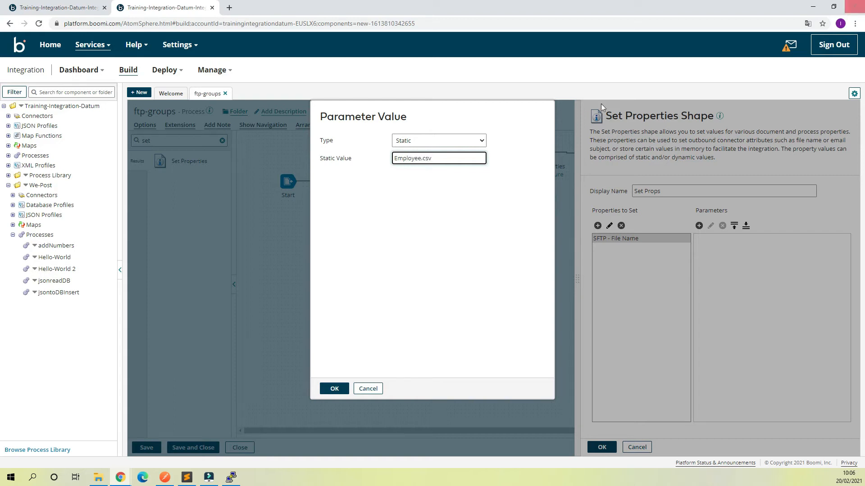
click(337, 389)
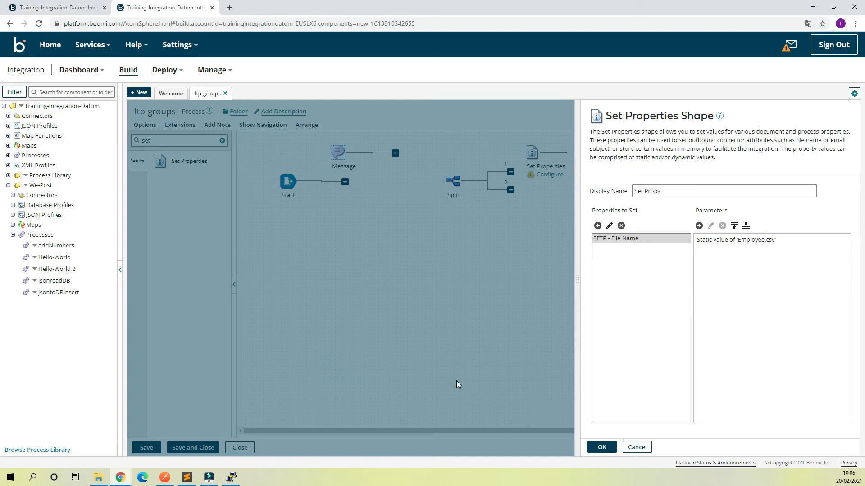
click(602, 447)
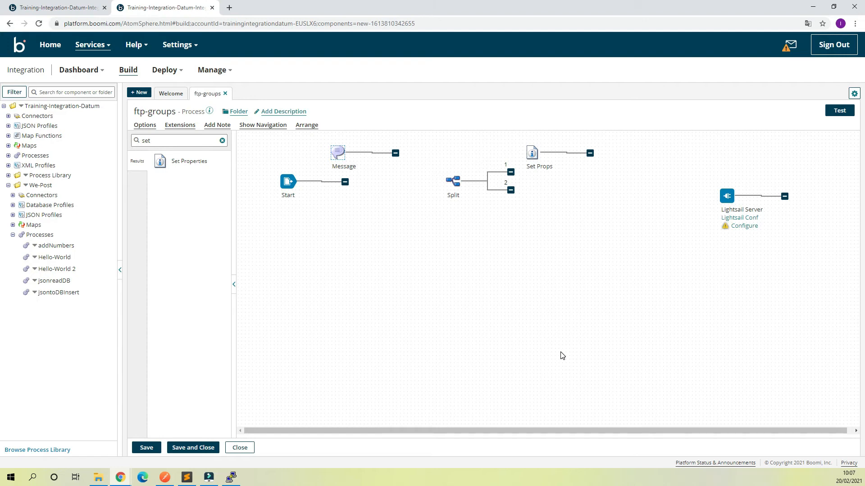
- Connect Split's branch 1 to Set Props, then add a Map shape named Process with a new map
drag(511, 171, 528, 153)
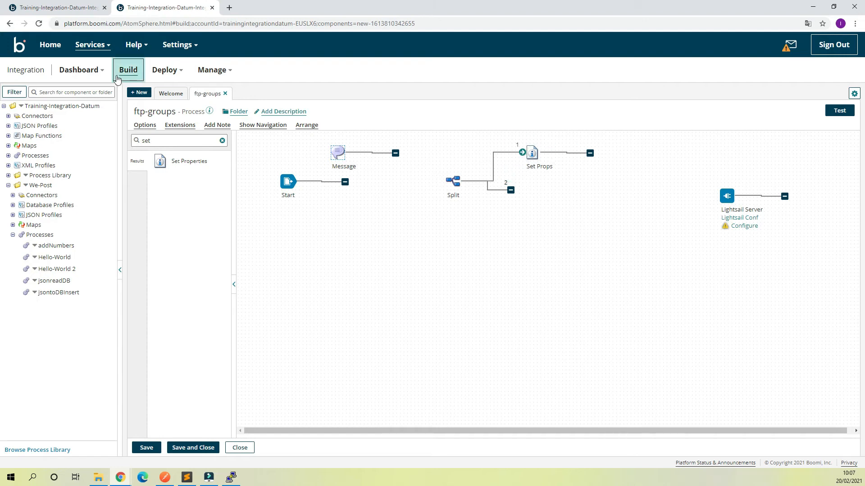
click(170, 142)
key(ctrl+a)
text(map)
drag(161, 161, 555, 247)
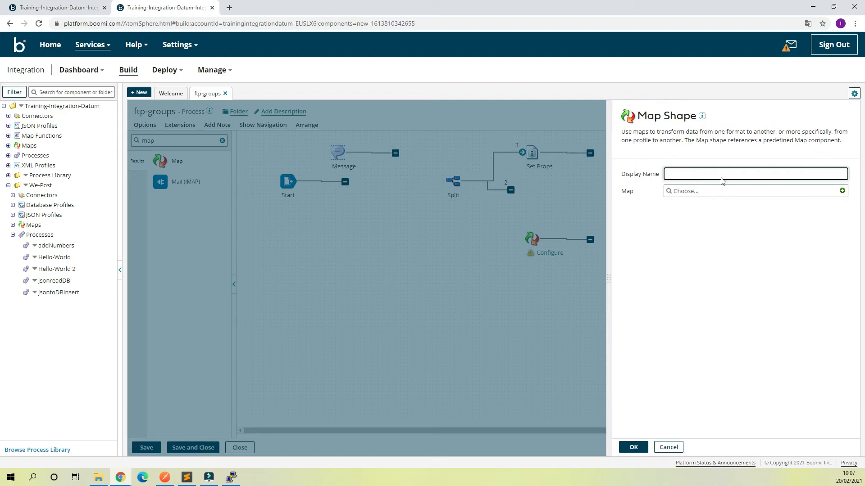
text(Process)
click(841, 191)
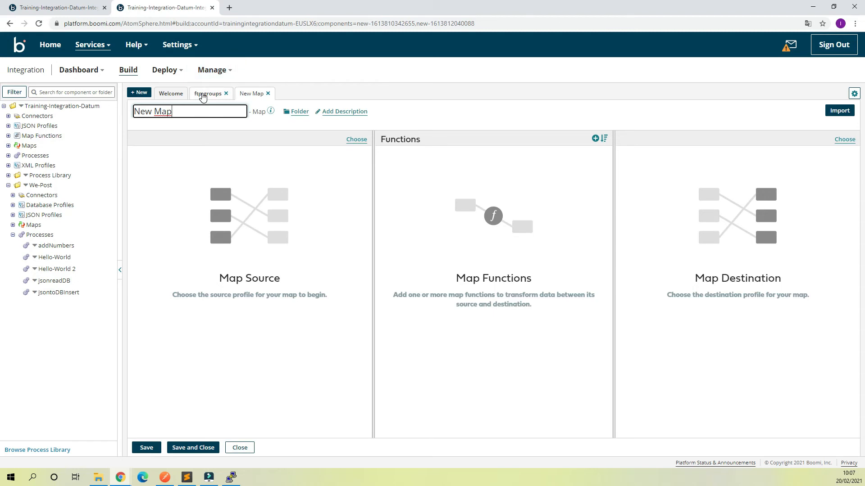
click(205, 93)
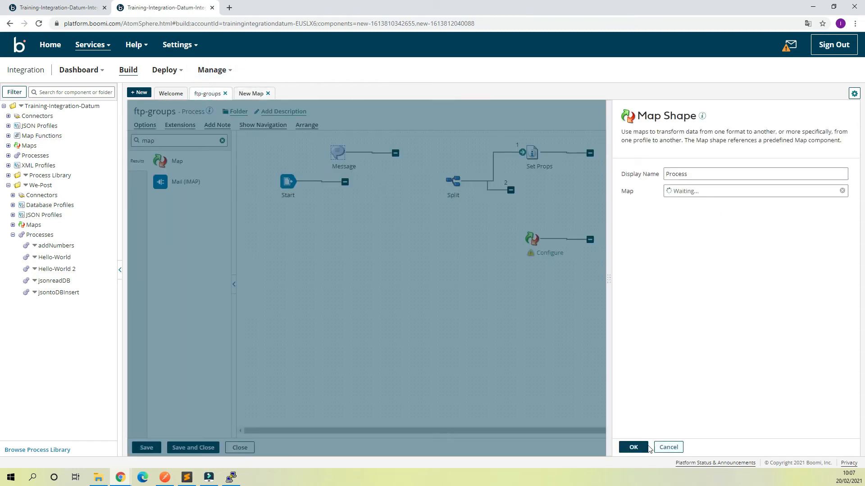
click(633, 447)
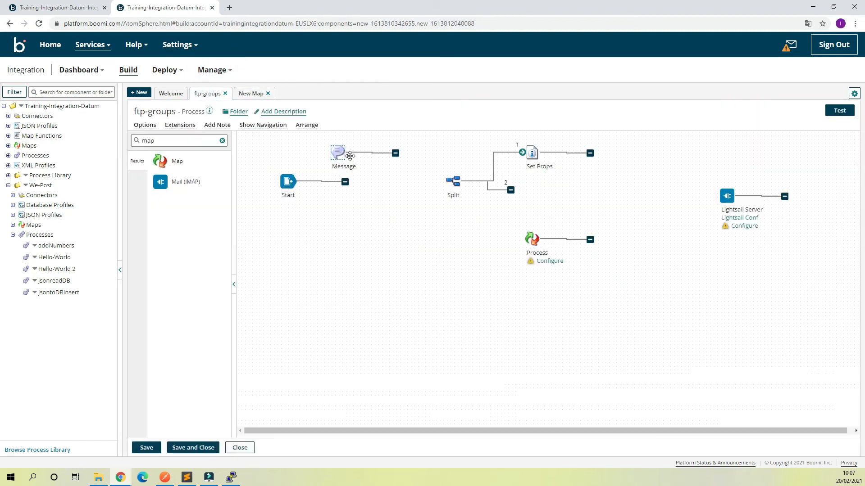
- Change the Message shape's header text from 'Employee Name' to 'Employee_Name'
double_click(333, 154)
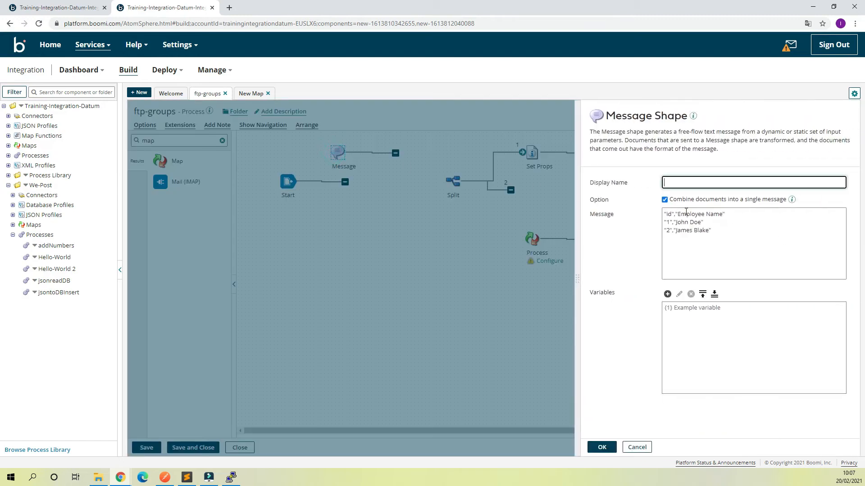
click(708, 214)
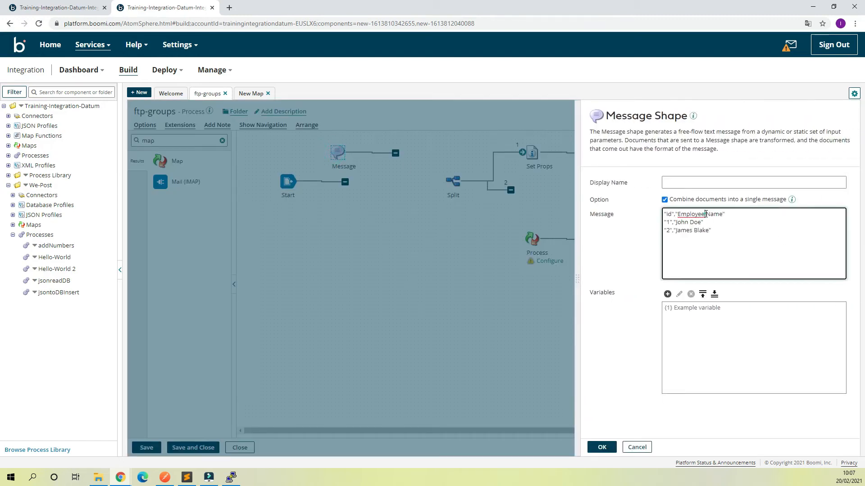
key(BackSpace)
text(_)
double_click(703, 214)
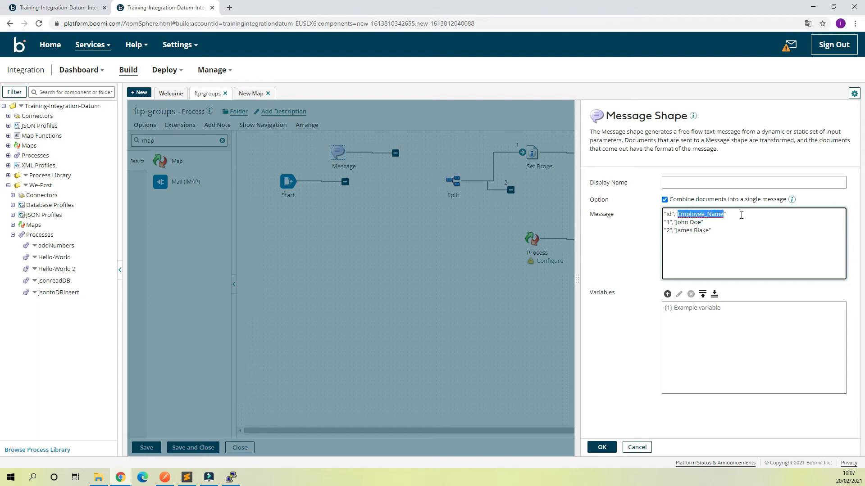
click(251, 94)
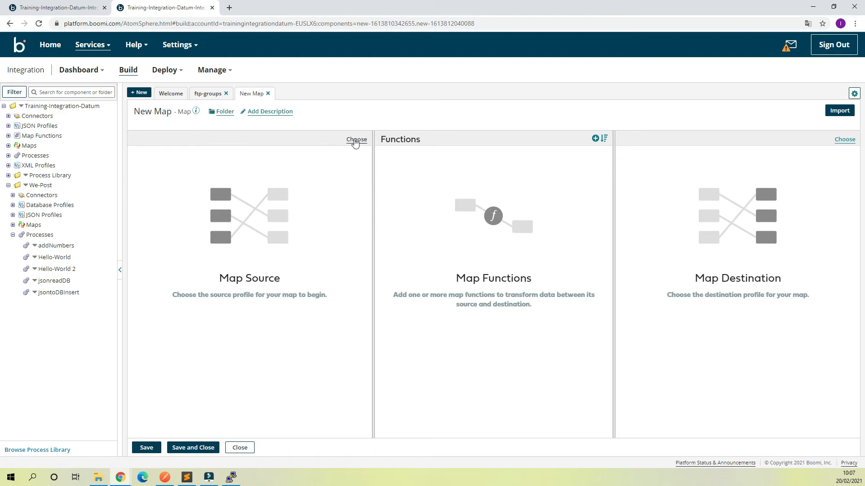
- Start a new Flat File profile as the map's source
click(356, 139)
click(378, 162)
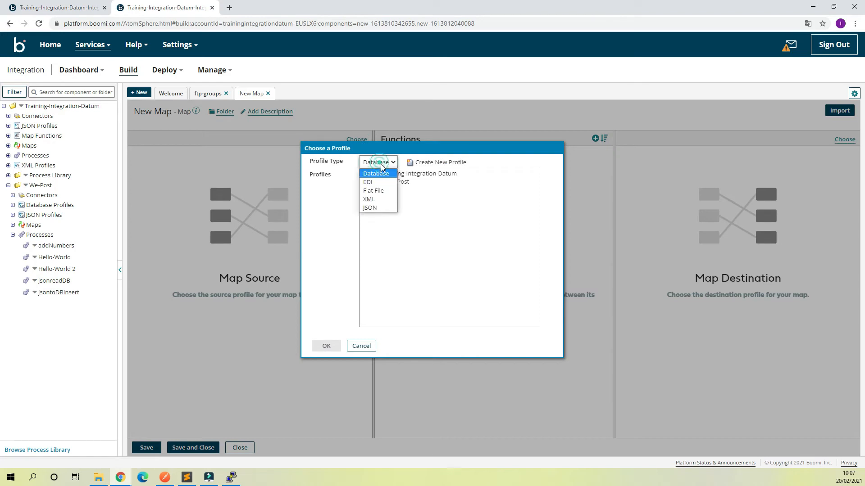
click(380, 192)
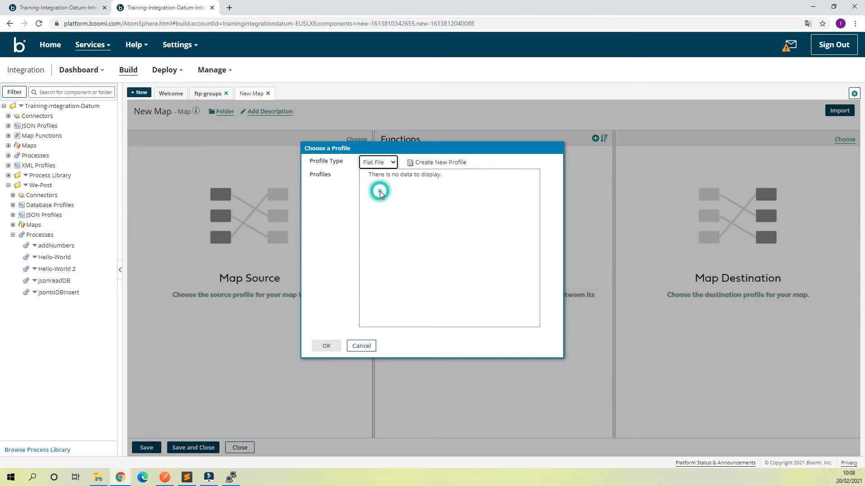
click(432, 164)
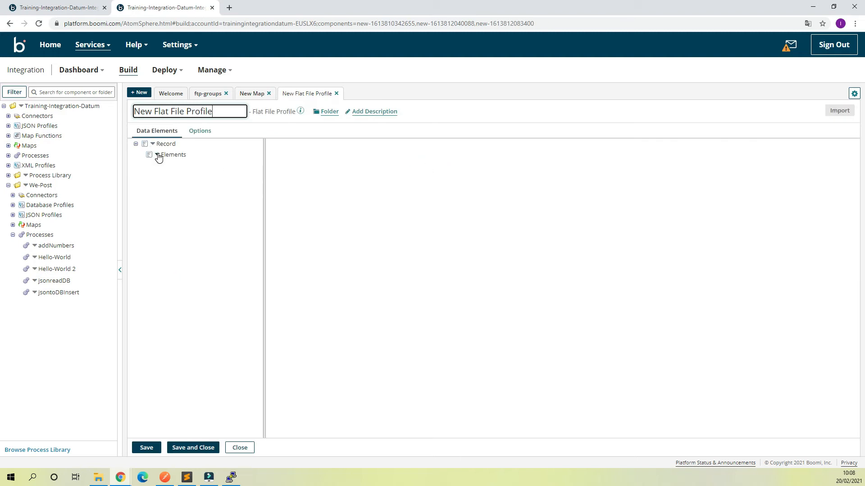
- Add two profile elements named id and Employee_Name
right_click(158, 156)
click(167, 171)
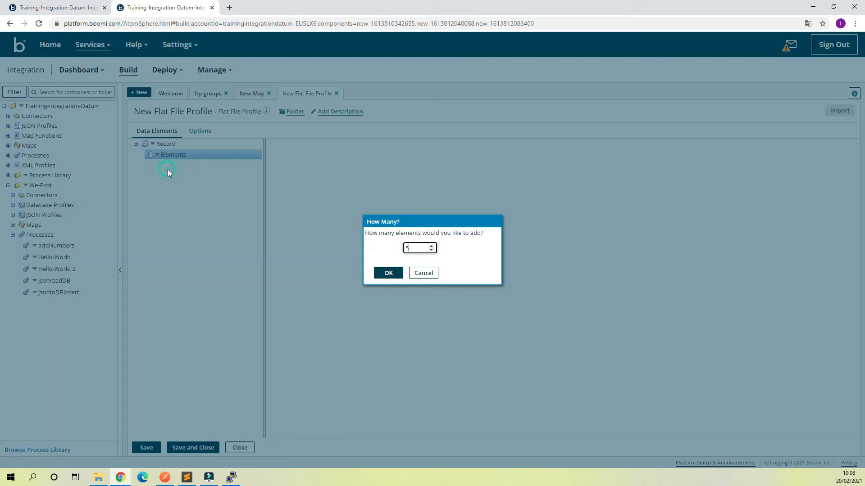
click(430, 250)
click(430, 250)
click(430, 250)
click(387, 272)
click(198, 165)
drag(409, 195, 314, 195)
text(i)
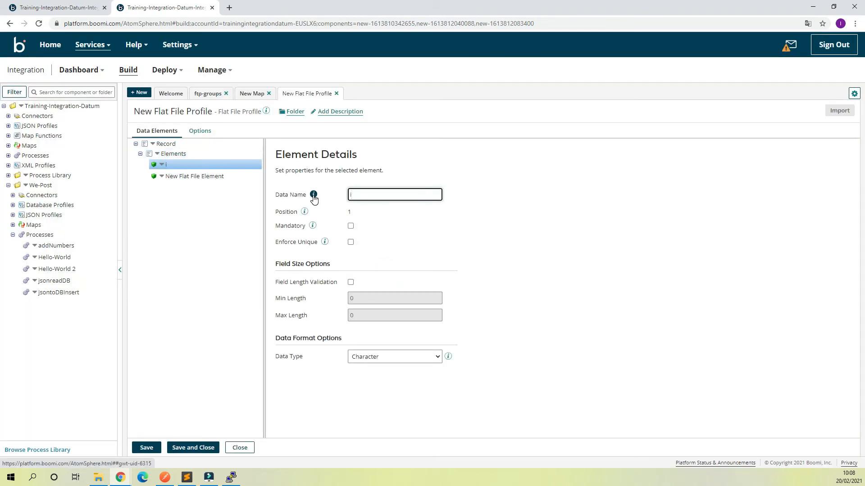
text(d)
click(189, 177)
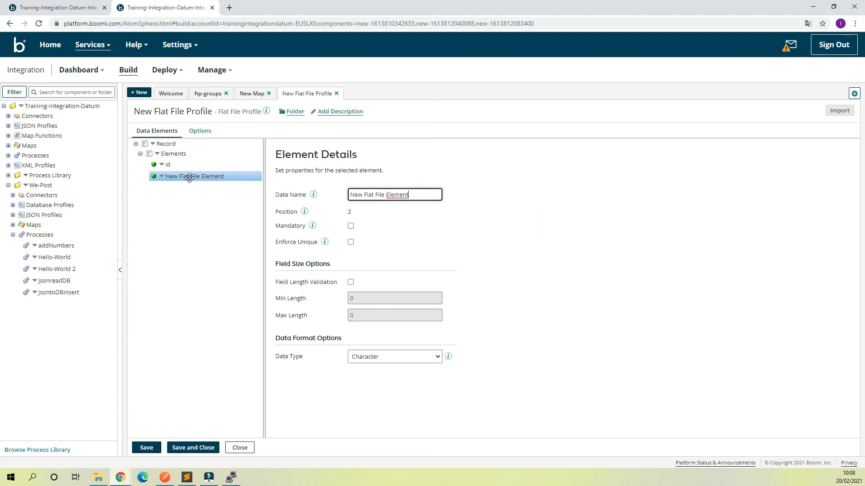
drag(410, 194, 306, 198)
text(Employee_Name)
click(524, 206)
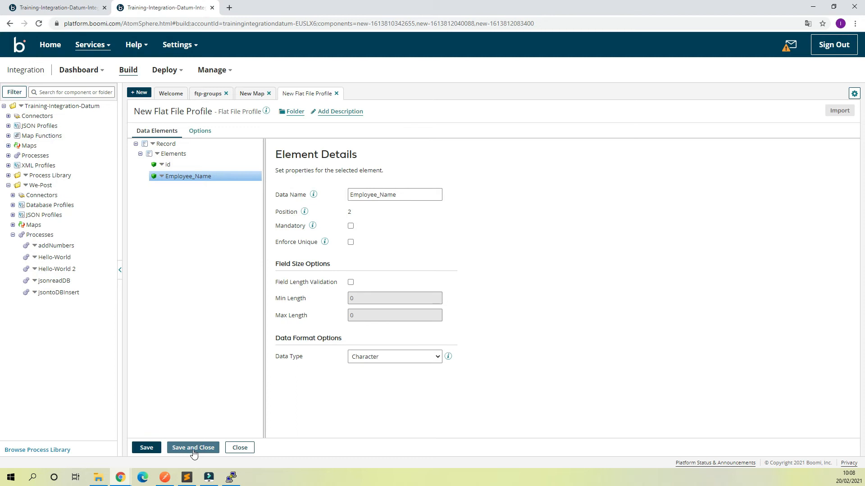
- Name the flat file profile employee-list and save it
click(188, 112)
triple_click(219, 110)
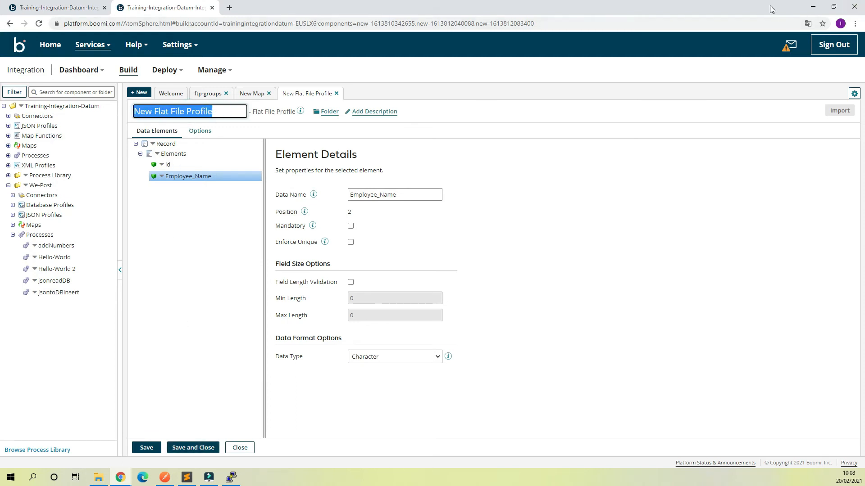
text(employee-list)
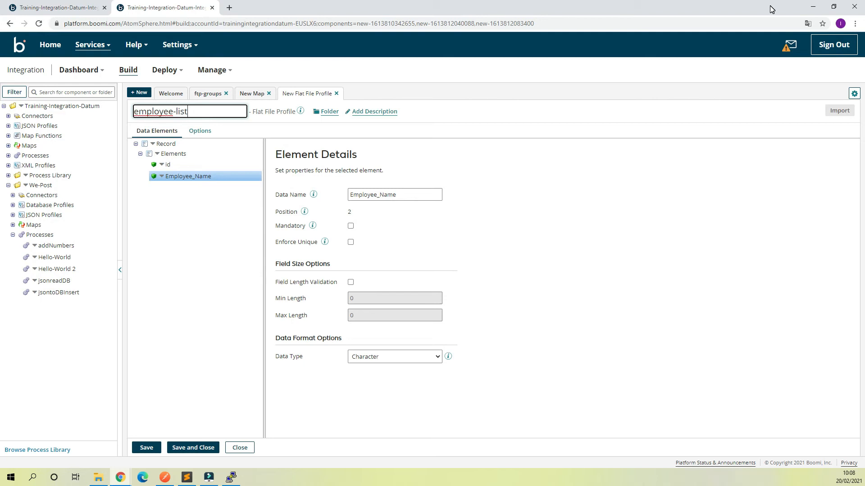
click(193, 448)
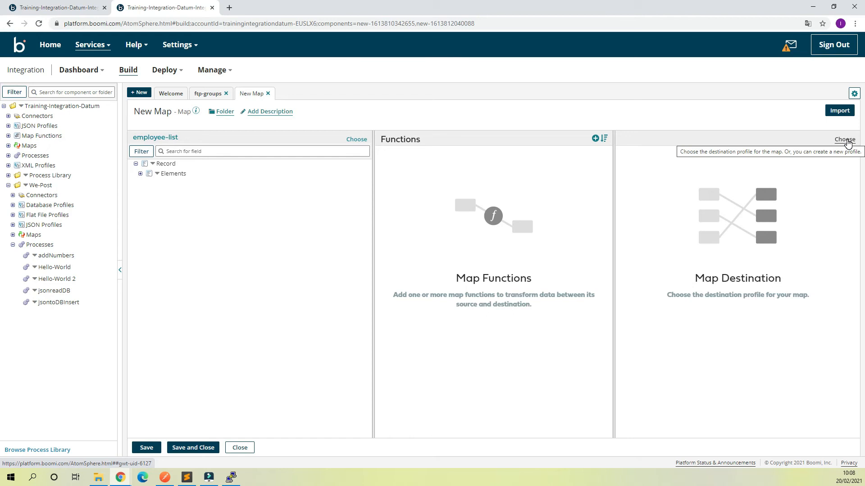
- Set the map's destination to the Flat File profile employee-list under We-Post
click(846, 141)
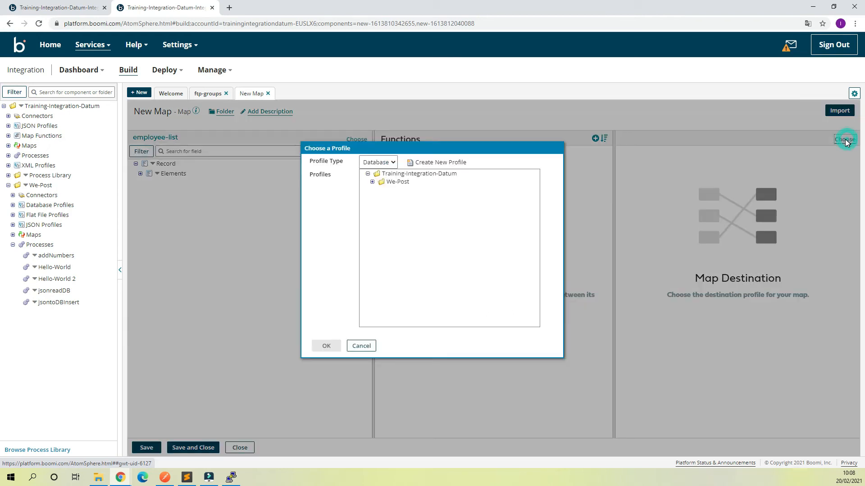
click(390, 163)
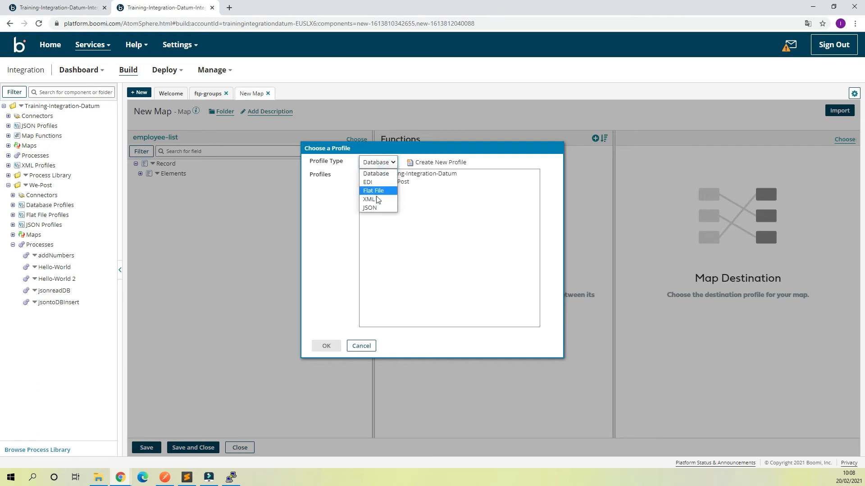
click(380, 190)
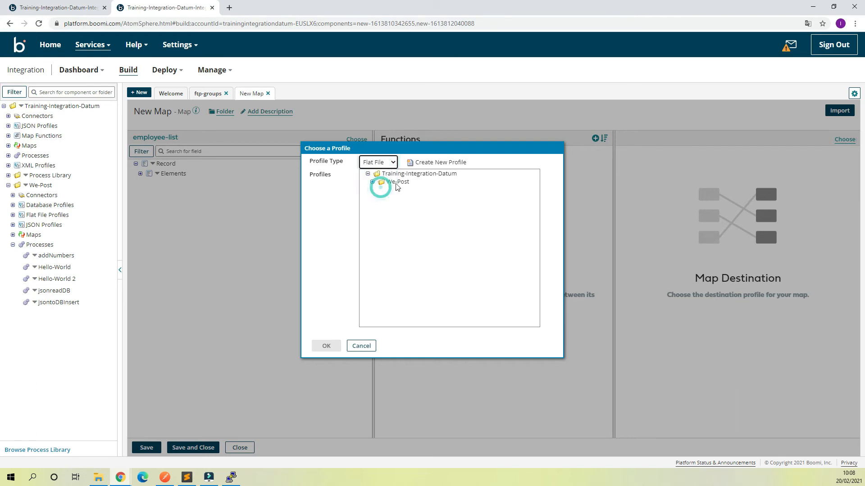
click(373, 182)
click(407, 191)
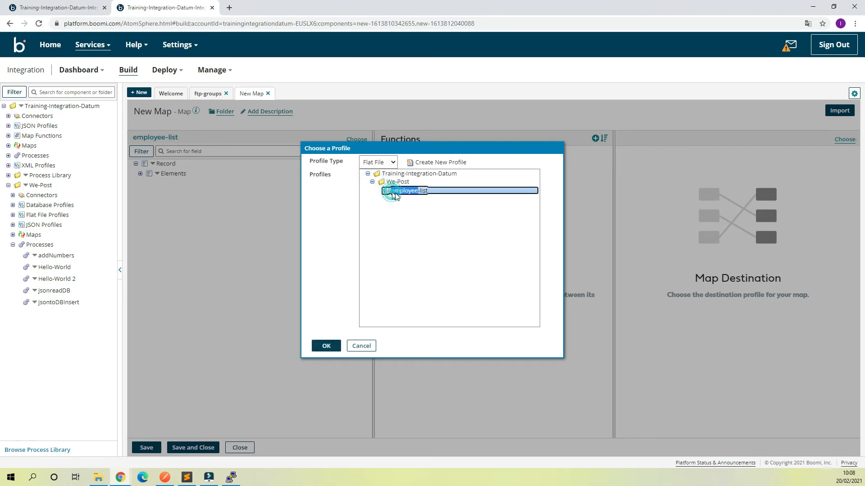
click(326, 346)
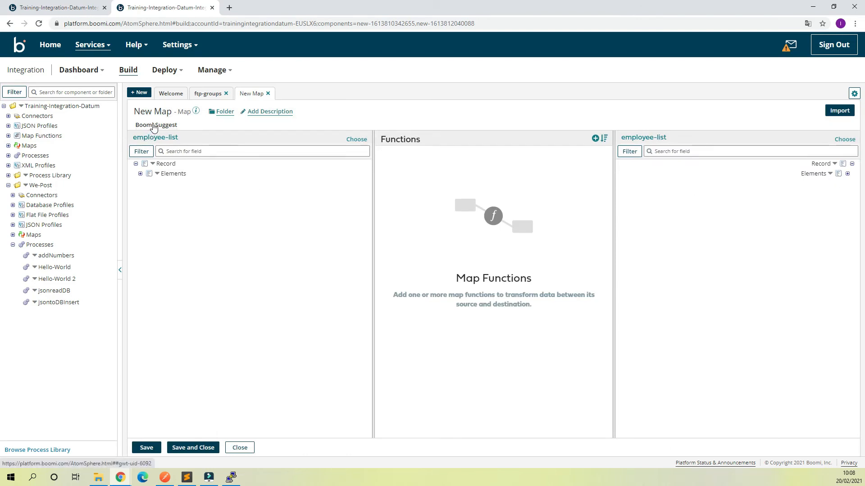
- Apply Boomi Suggest mappings for Id and Employee_Name and save the map
click(152, 126)
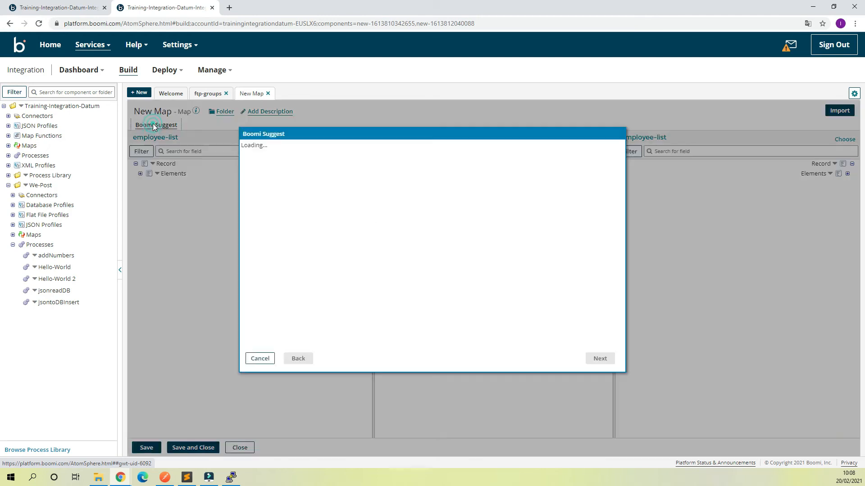
click(611, 356)
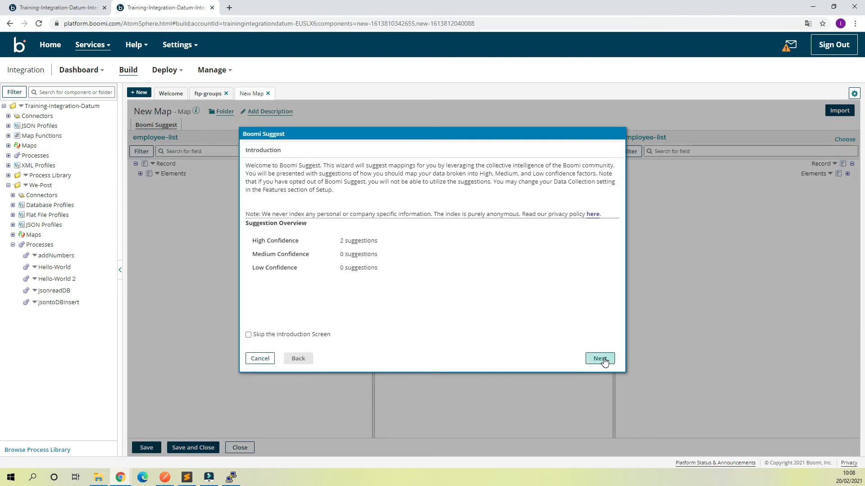
click(601, 359)
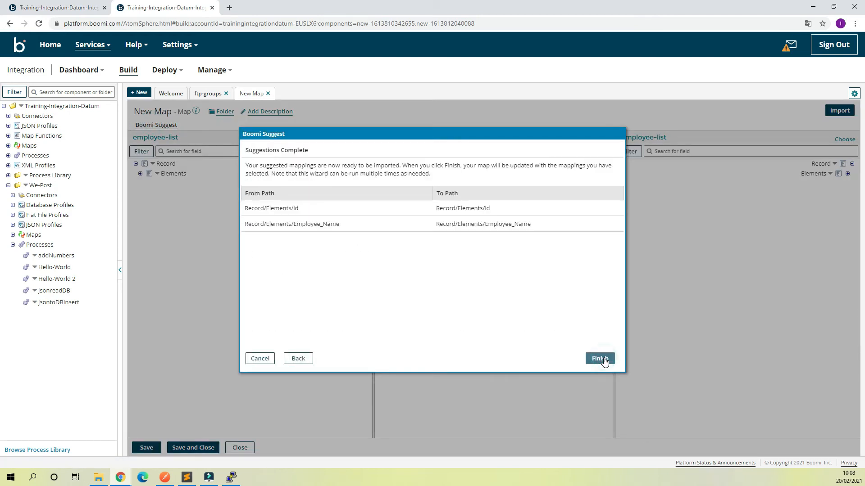
click(602, 359)
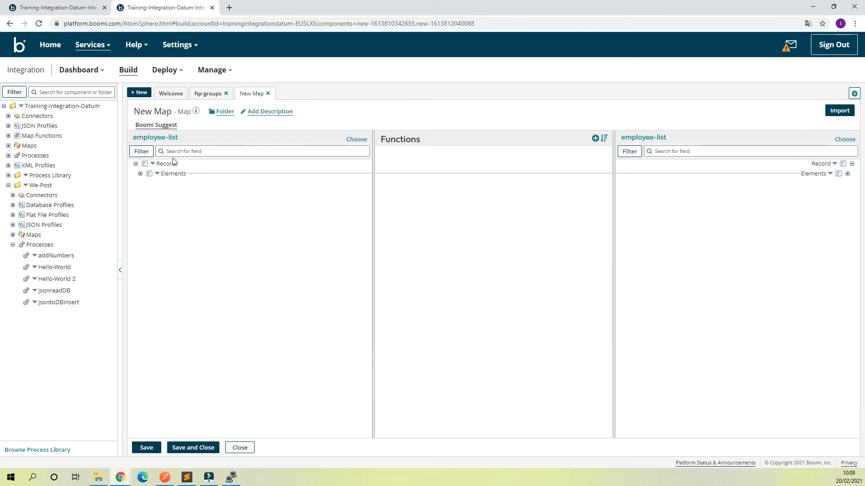
click(193, 448)
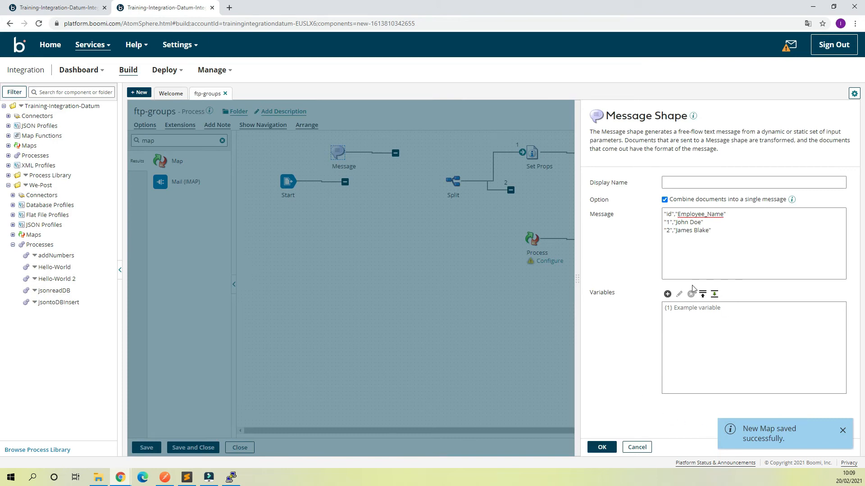
- Assign New Map to the Process map shape
click(603, 447)
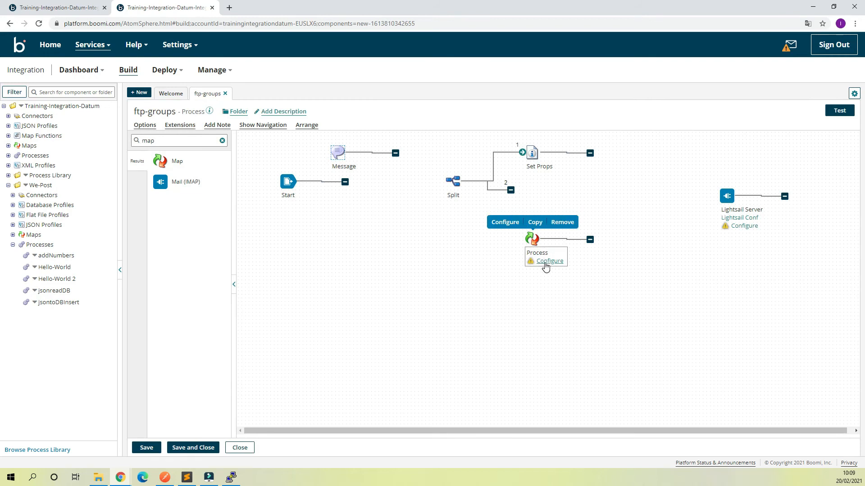
click(548, 261)
click(685, 191)
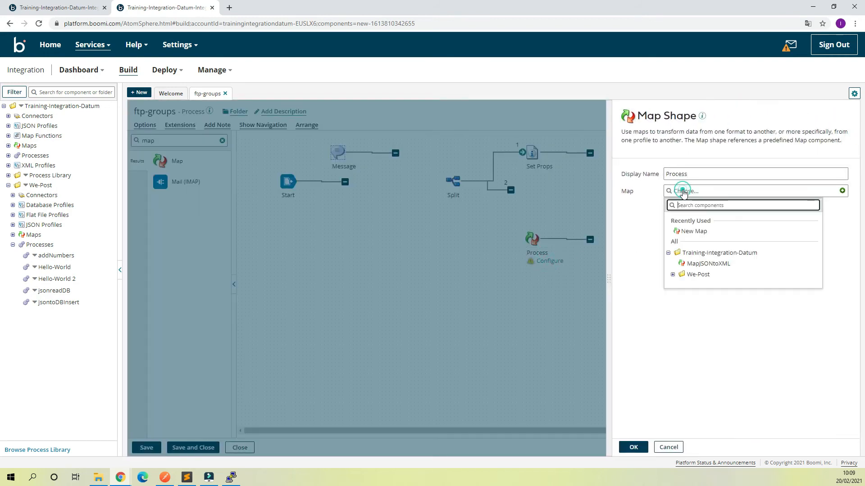
click(697, 231)
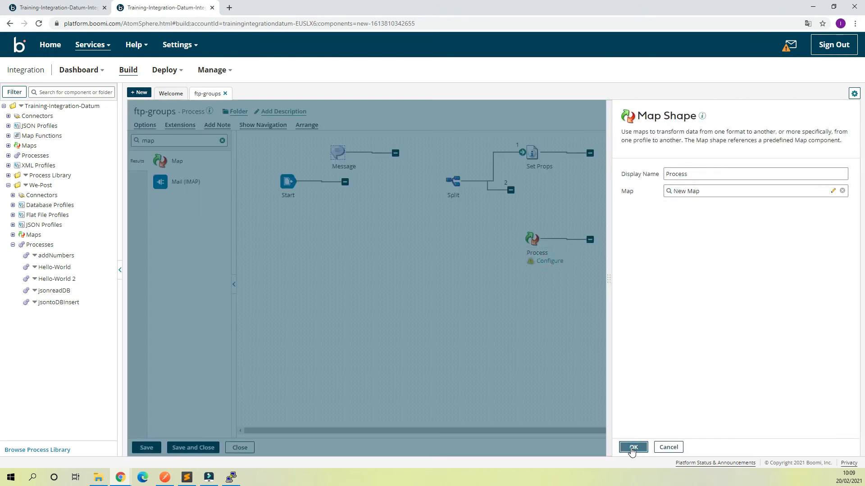
click(633, 447)
- Connect Start to Message to Split, and both branches into Lightsail Server
drag(345, 181, 338, 153)
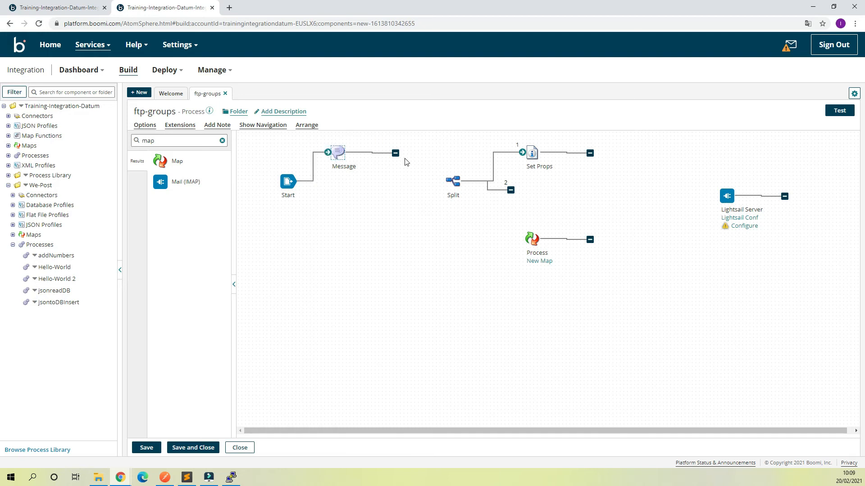
drag(395, 153, 451, 180)
drag(511, 190, 535, 240)
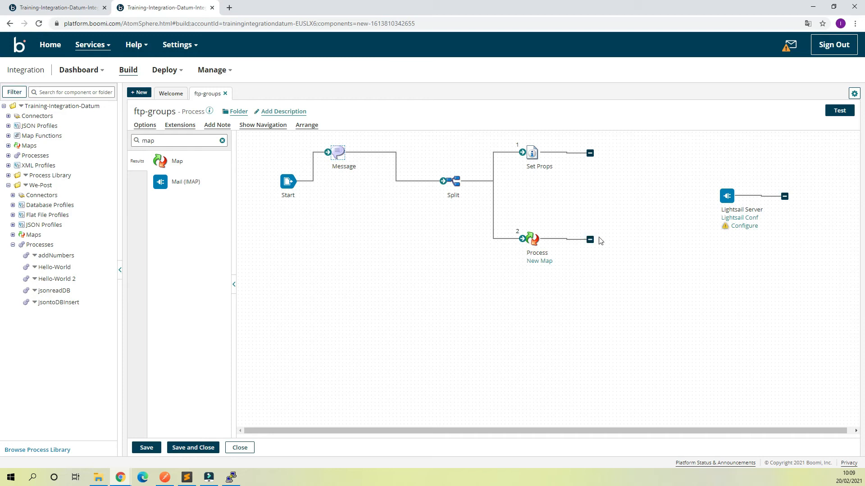
drag(725, 196, 653, 198)
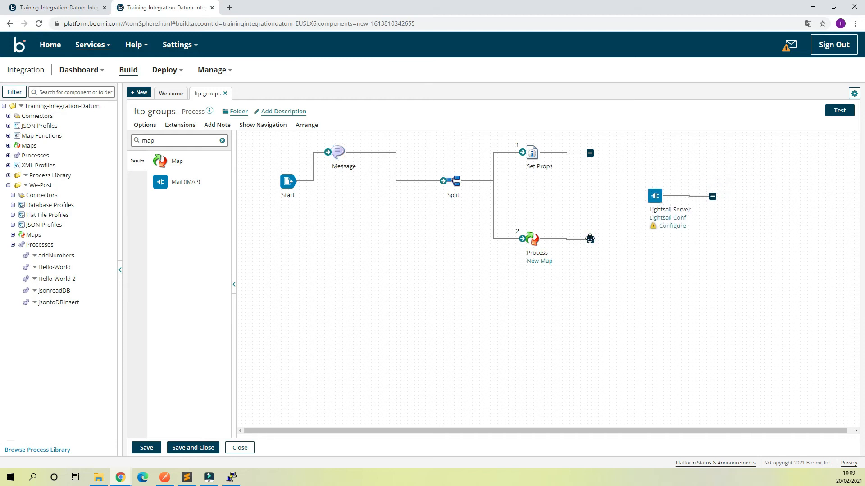
drag(590, 239, 649, 196)
drag(588, 152, 651, 203)
- Add an 'End and continue' Stop shape connected after Lightsail Server
double_click(191, 141)
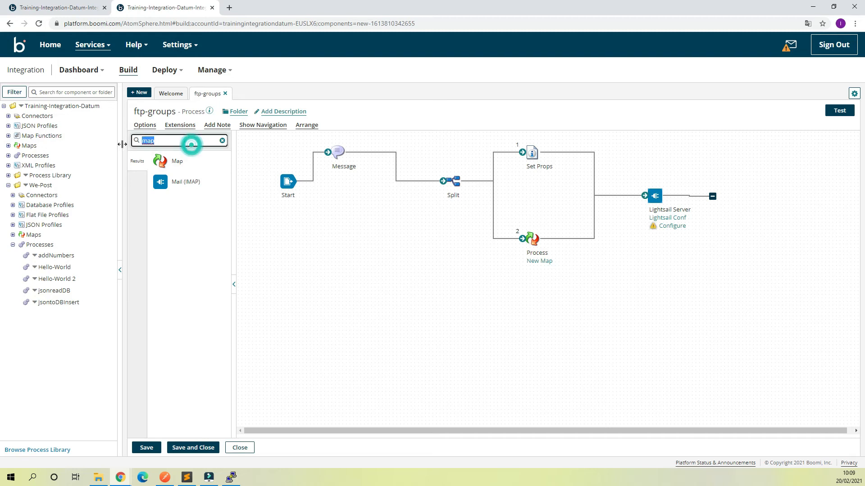
text(sto)
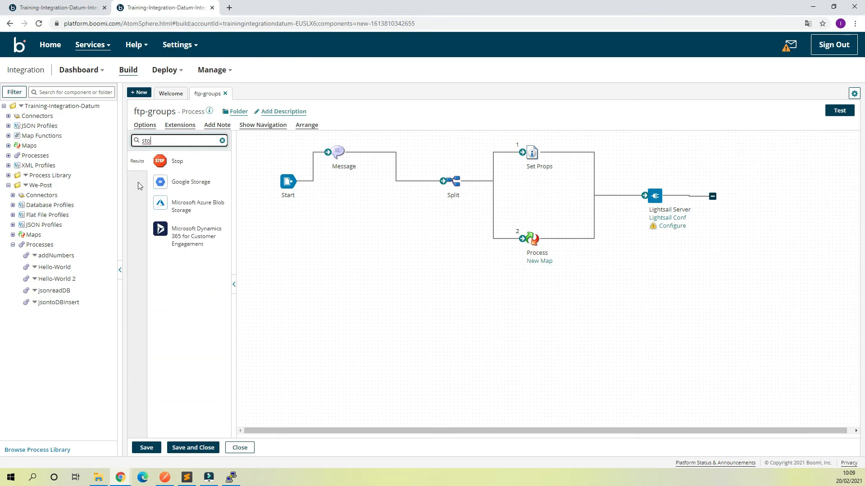
drag(160, 161, 737, 199)
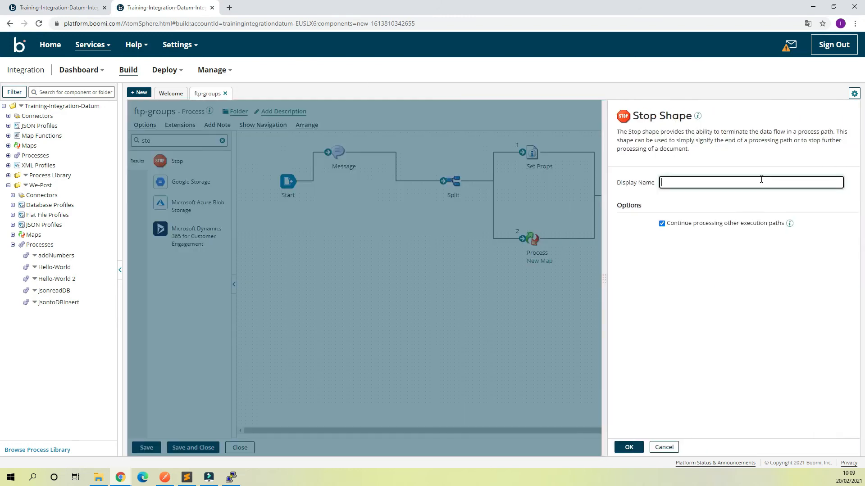
click(630, 447)
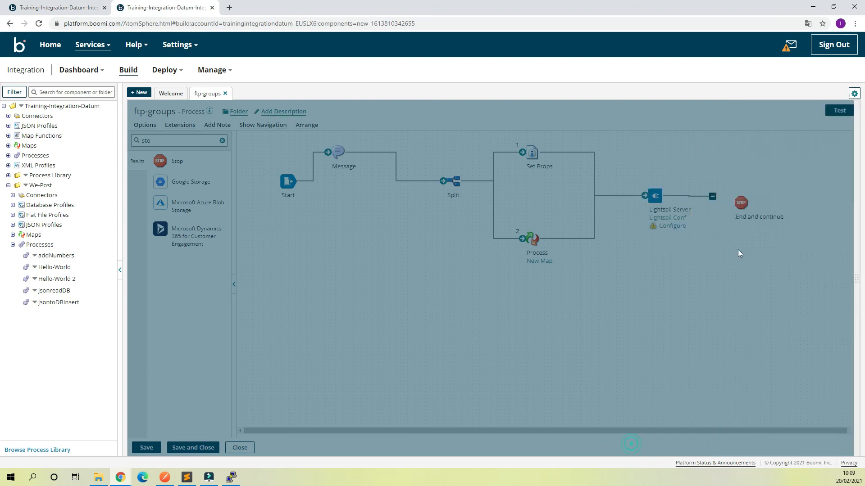
drag(717, 201, 711, 196)
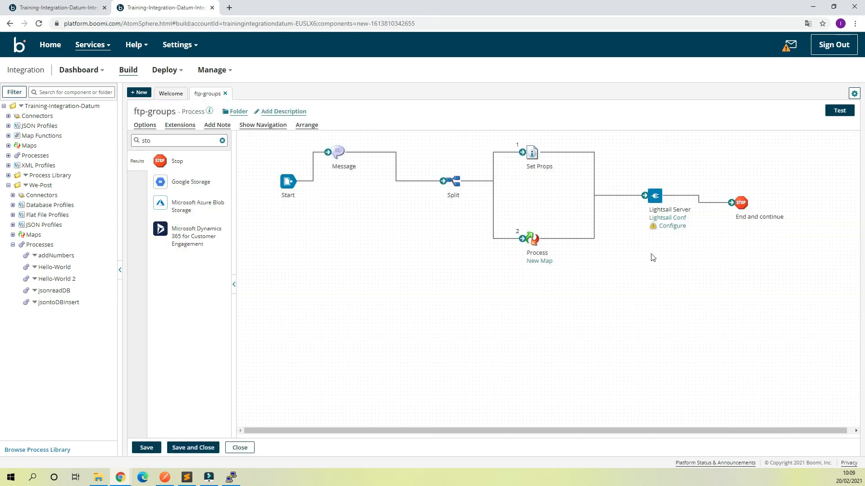
- Save the ftp-groups process and auto-arrange its shapes
click(146, 448)
click(307, 125)
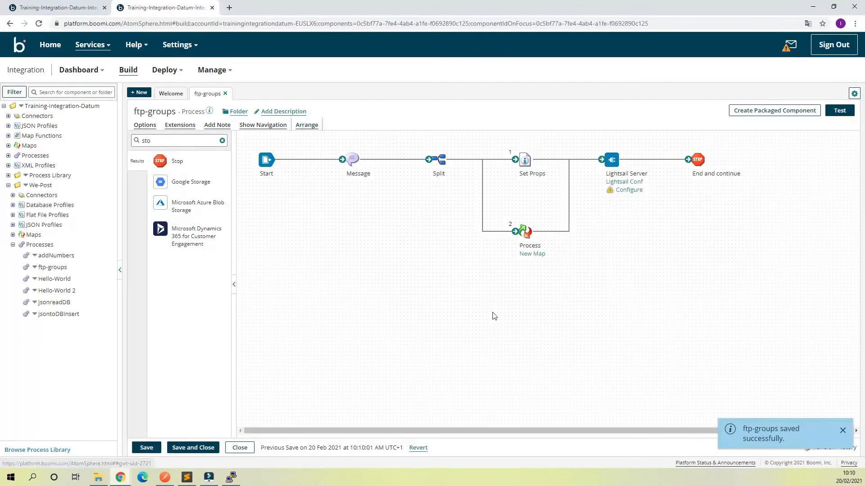
mouse_move(261, 166)
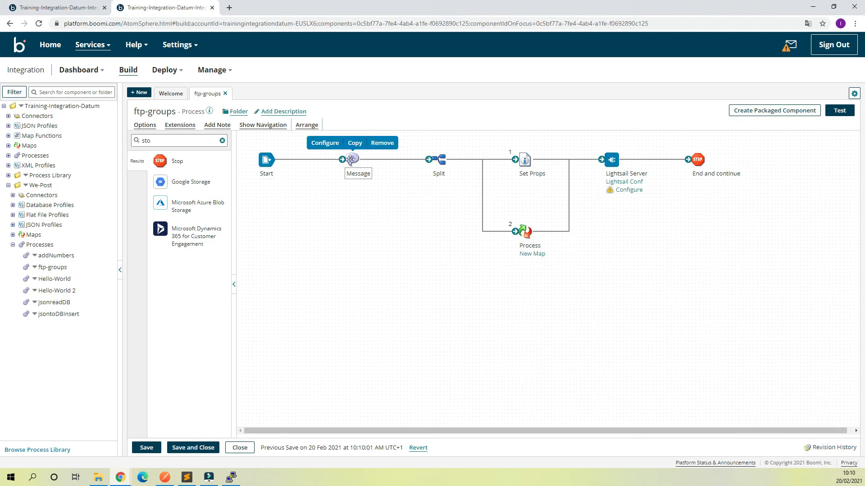
mouse_move(442, 169)
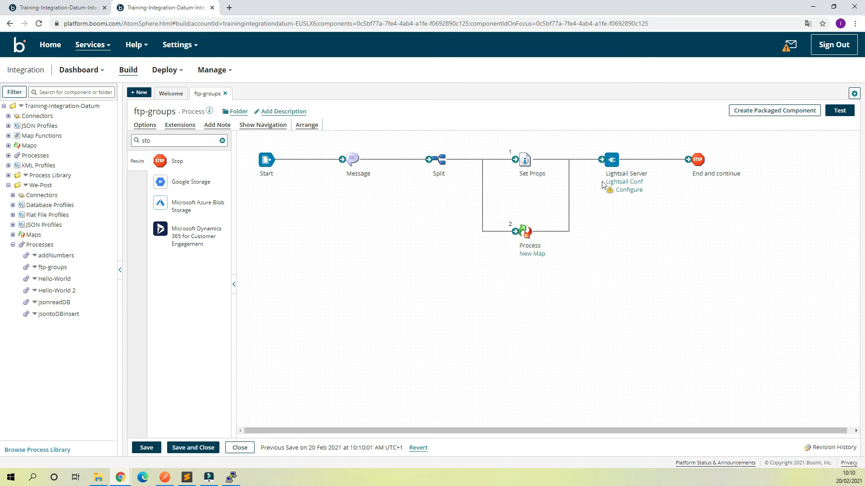
mouse_move(612, 161)
mouse_move(526, 231)
mouse_move(622, 187)
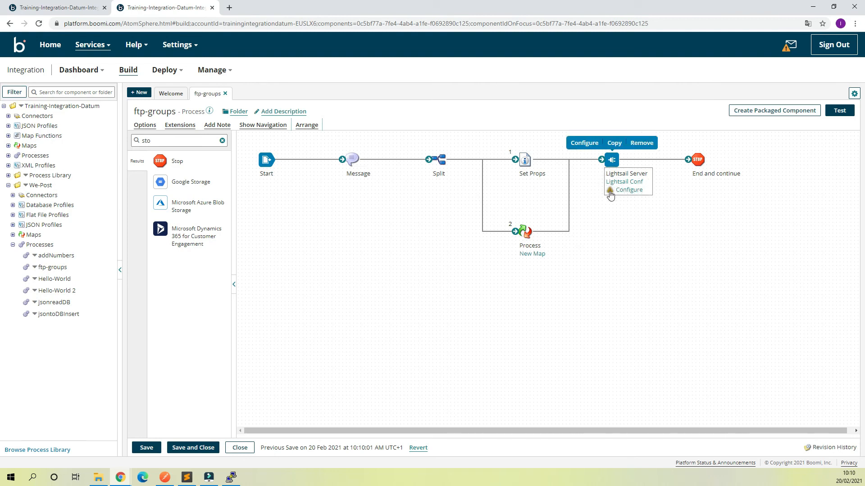
- Create a new SFTP send operation for the Lightsail Server connector
click(627, 190)
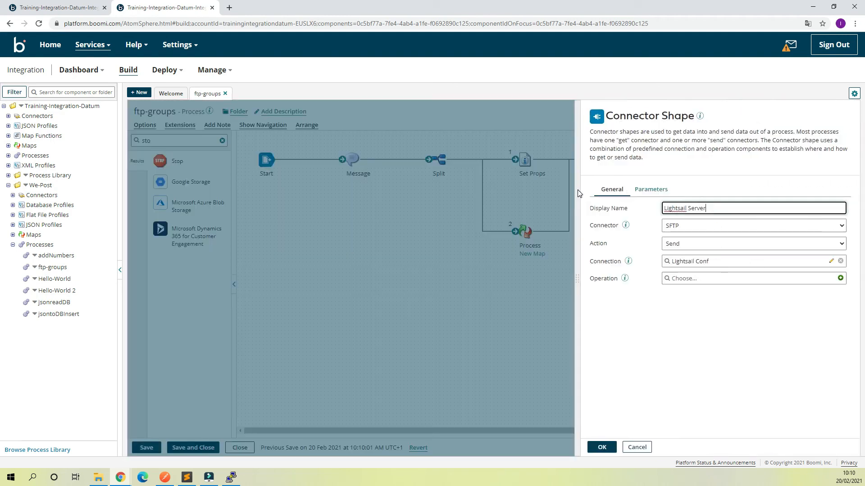
click(764, 279)
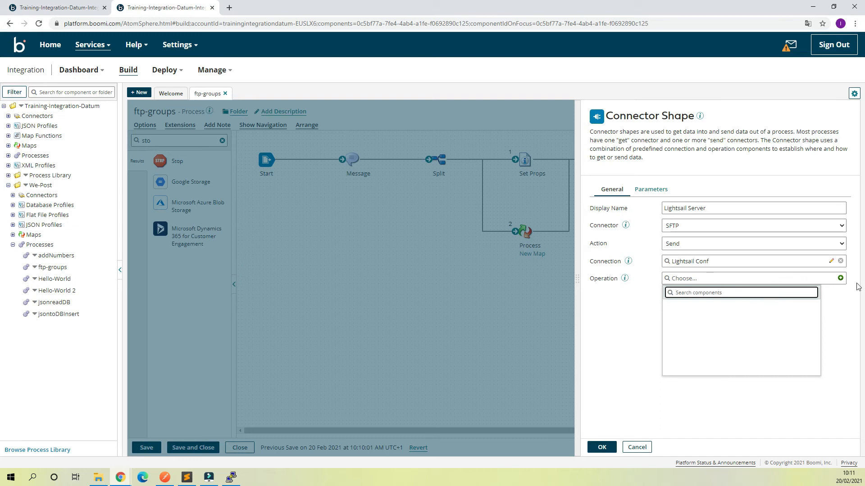
click(840, 278)
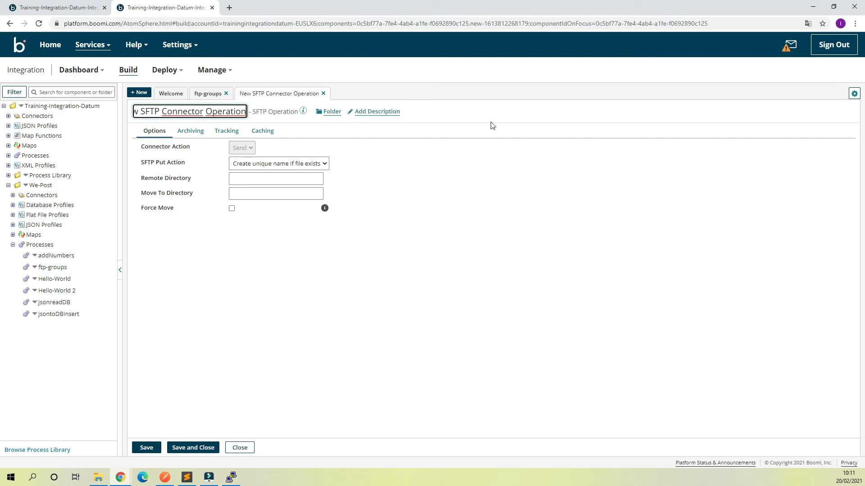
- Set the remote directory to /home/bitnami/we_post_01/, keeping 'Create unique name if file exists'
click(231, 477)
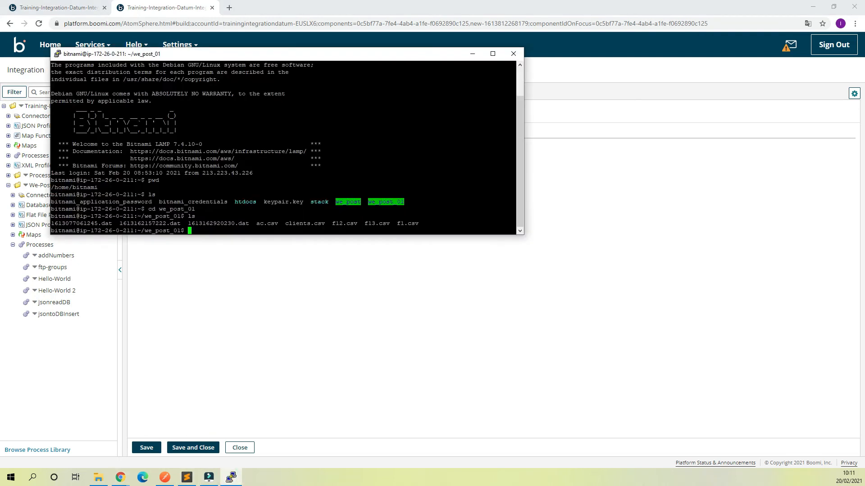
triple_click(53, 187)
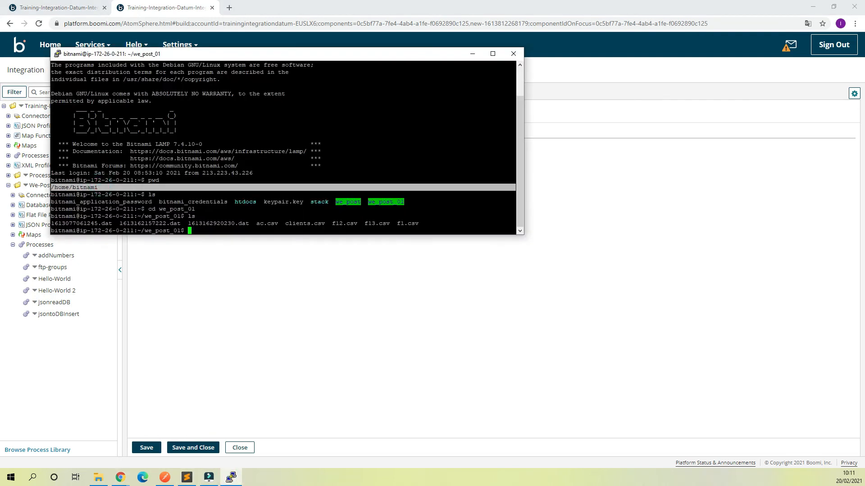
click(299, 283)
click(257, 183)
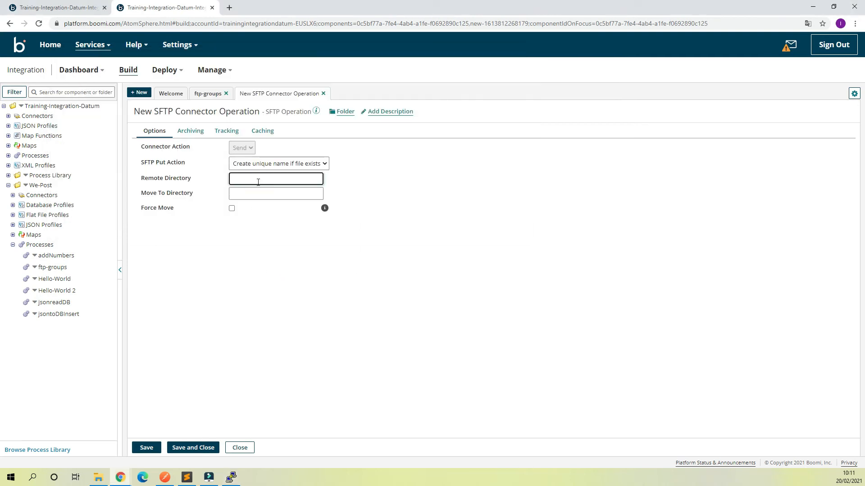
text(/home/bitnami)
text(we_post_01)
click(274, 164)
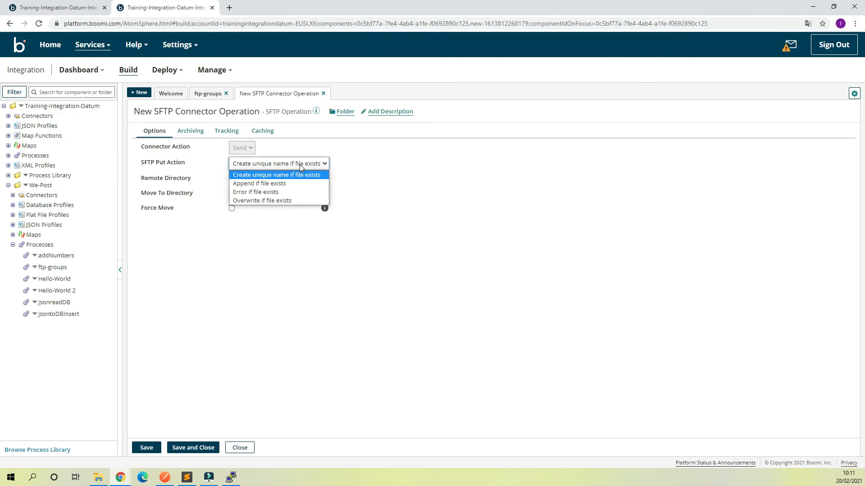
click(399, 169)
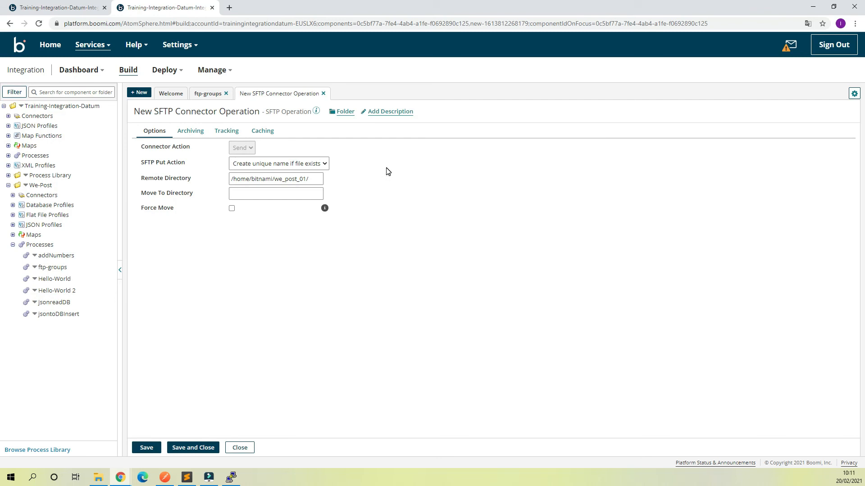
- Rename the operation to 'sftp oper', save it and confirm the connector shape
click(218, 112)
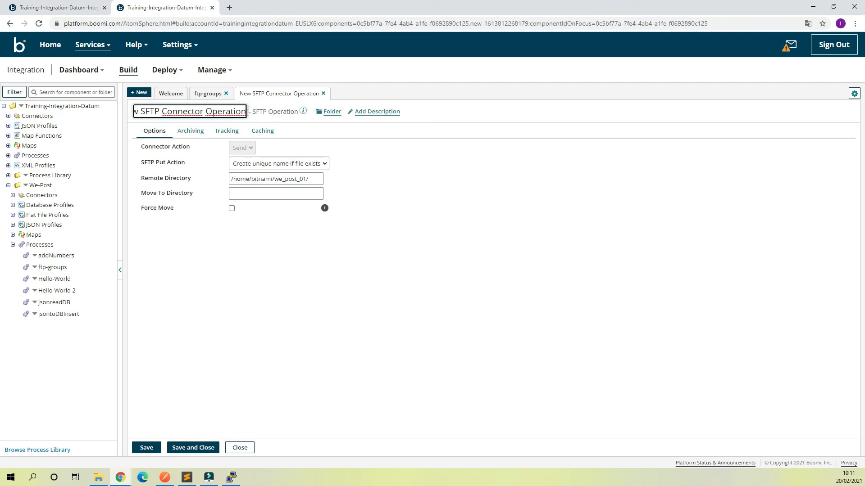
drag(247, 111, 133, 112)
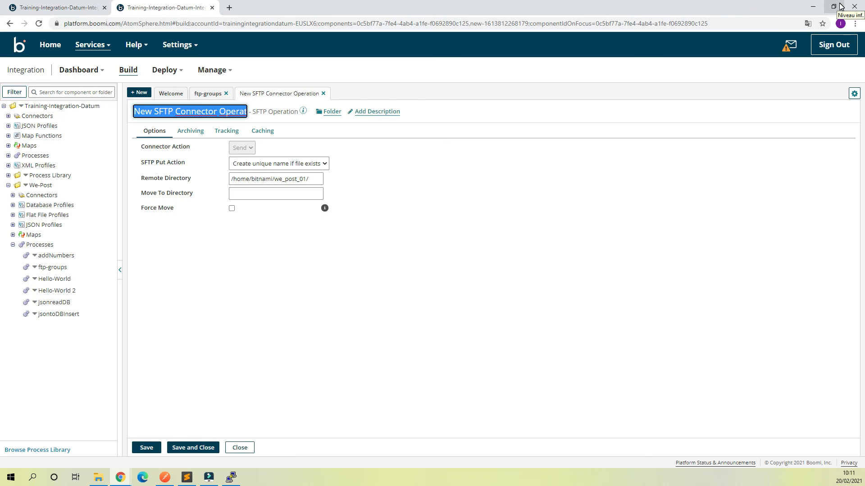
text(sftt oper)
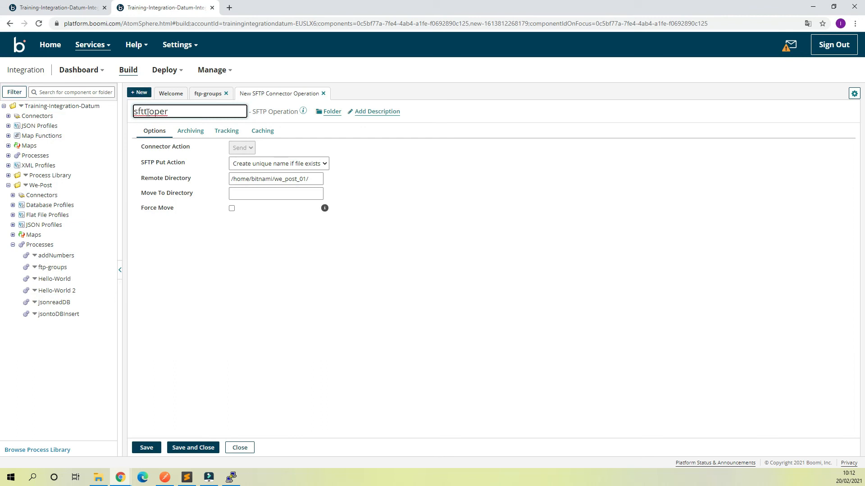
drag(143, 111, 147, 112)
text(p)
click(194, 447)
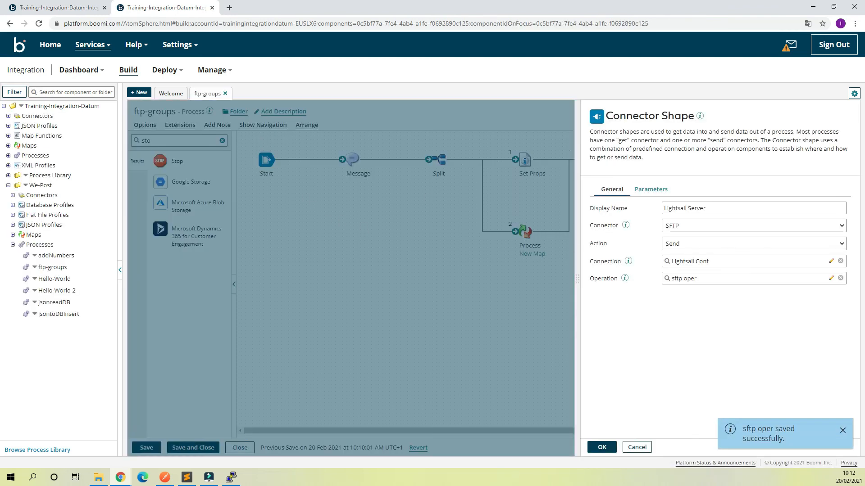
click(602, 448)
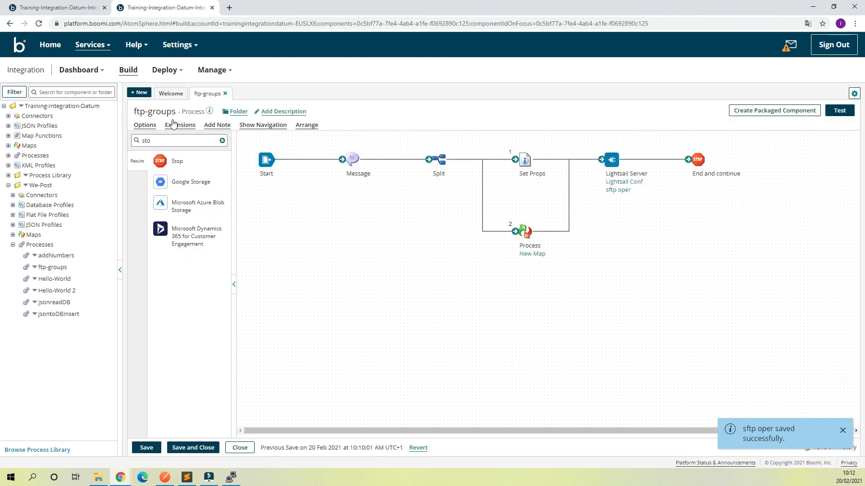
- Save ftp-groups and set up a test run on the Local Prod atom
click(147, 448)
click(839, 112)
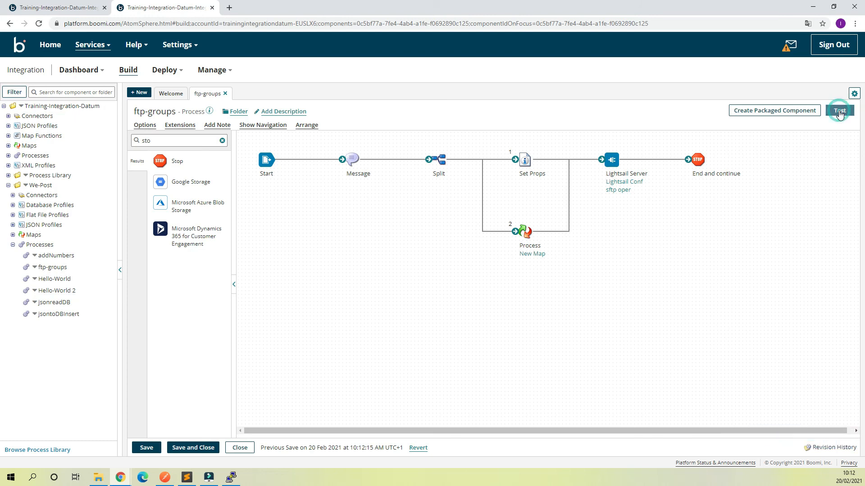
click(492, 148)
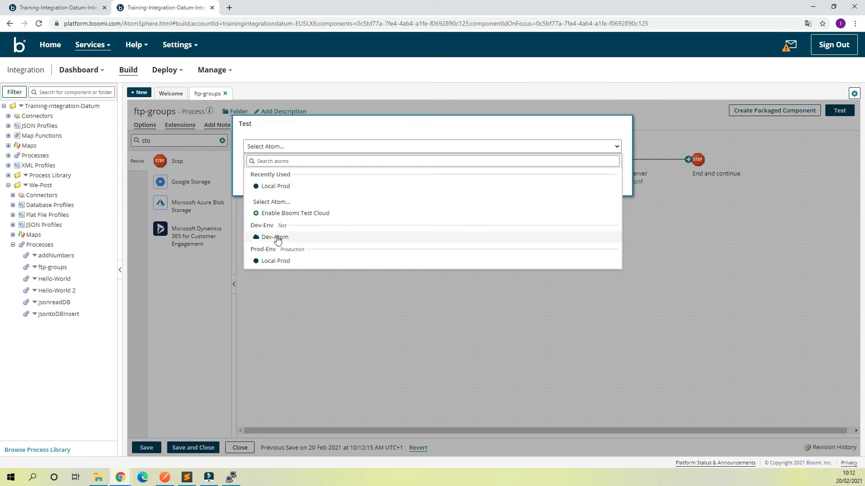
mouse_move(93, 481)
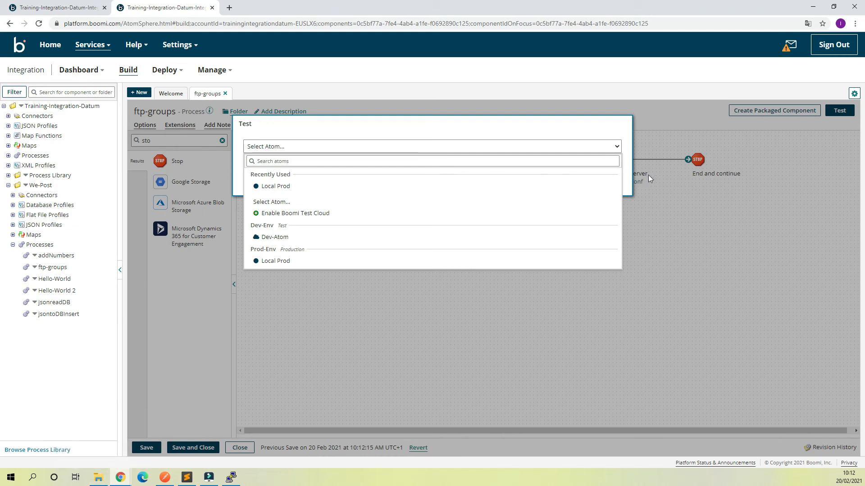
click(289, 186)
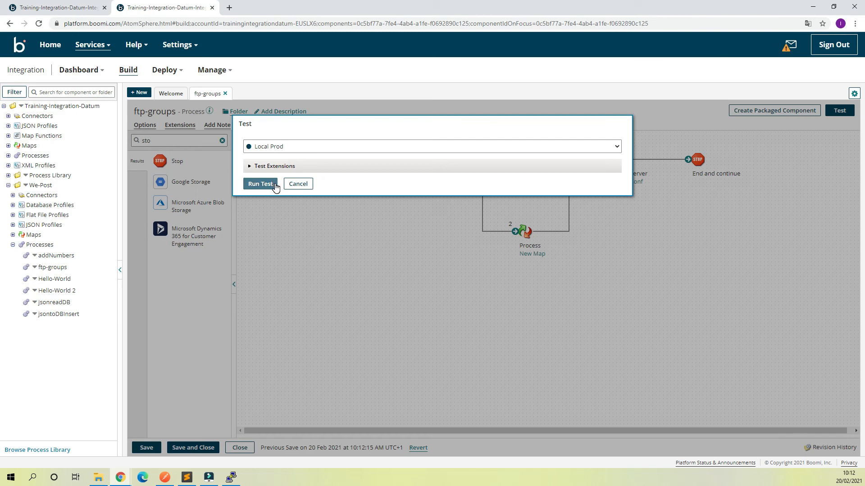
- Run the test, dismiss the Auth fail error, and open the Lightsail Conf connection
click(274, 184)
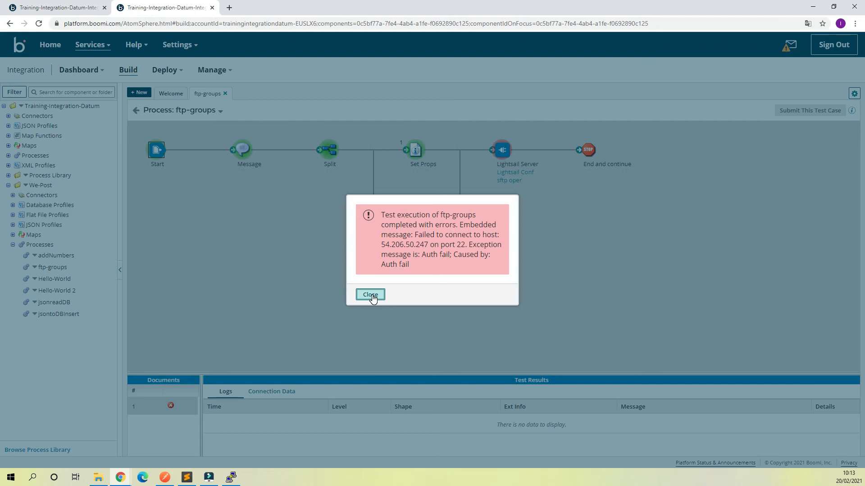
drag(424, 235, 499, 245)
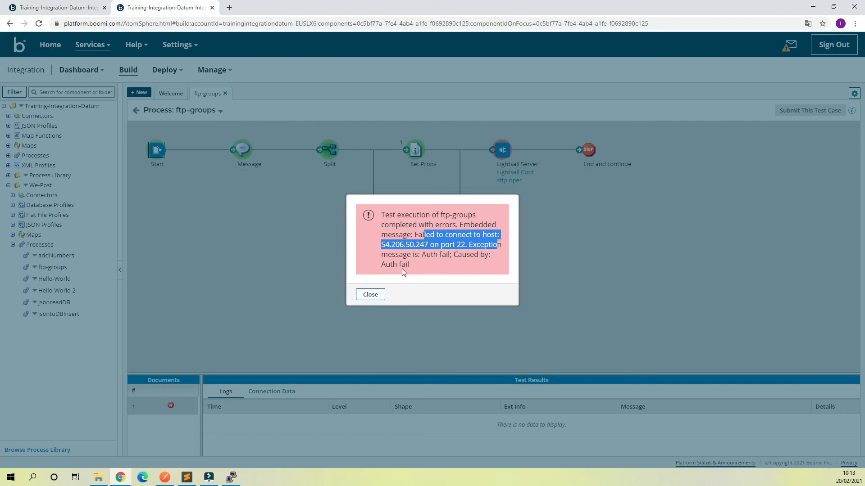
click(369, 295)
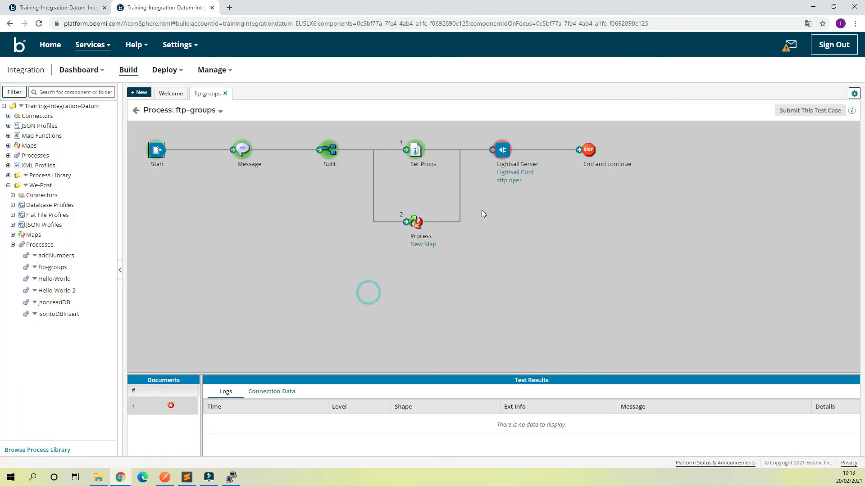
click(136, 110)
click(622, 183)
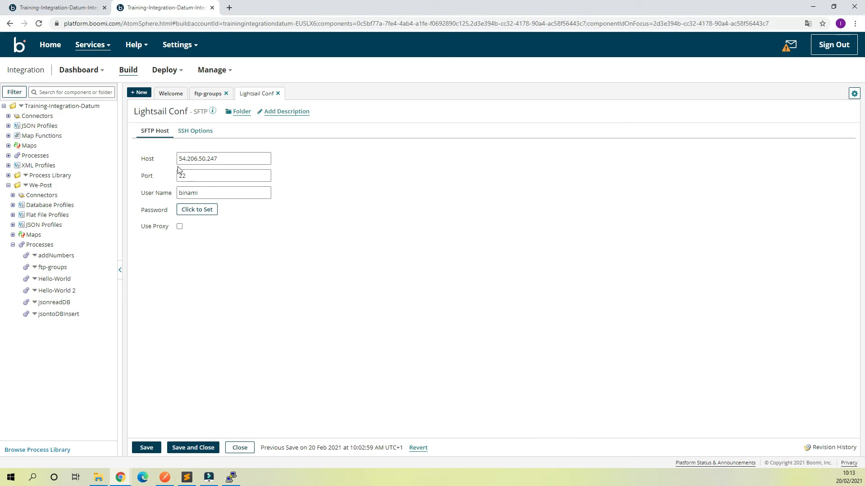
- Correct the Lightsail Conf user name from 'binami' to 'bitnami' and save the connection
drag(185, 161, 183, 160)
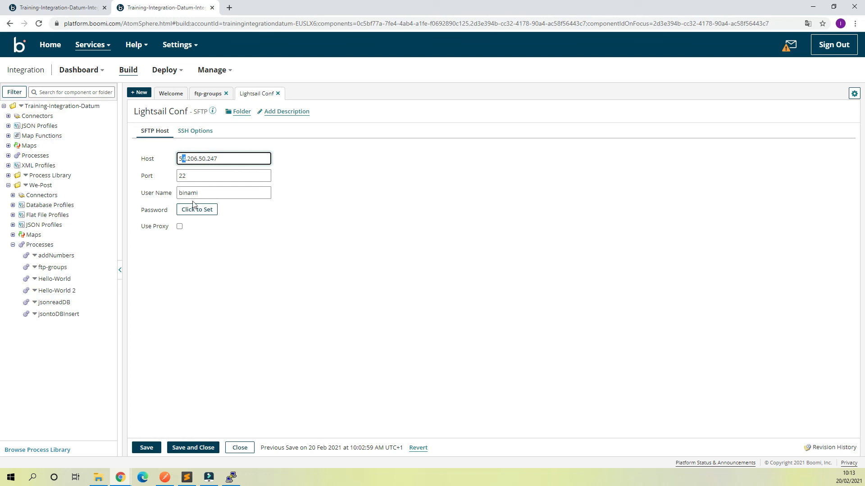
drag(185, 193, 187, 193)
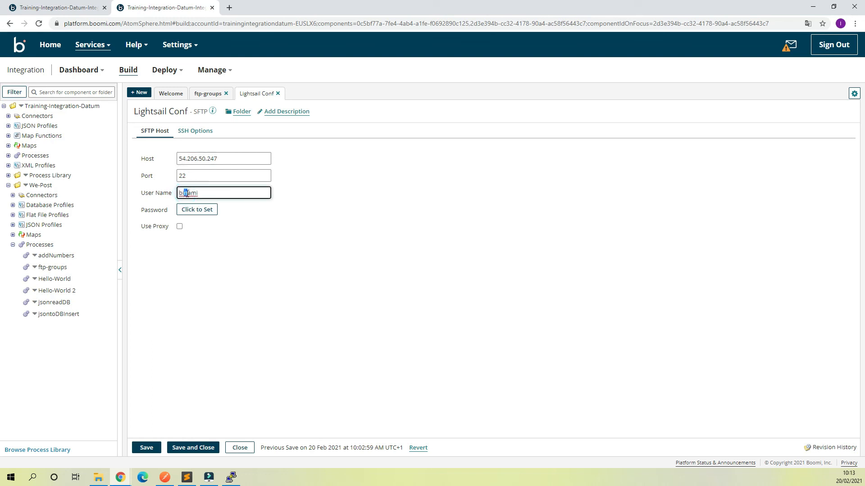
click(223, 192)
text(t)
click(384, 244)
click(203, 448)
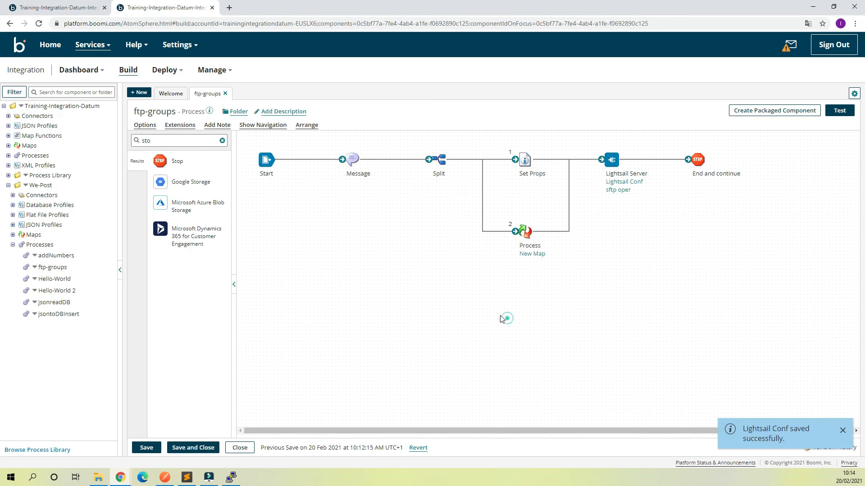
- Save ftp-groups and rerun its test on the Local Prod atom
click(833, 110)
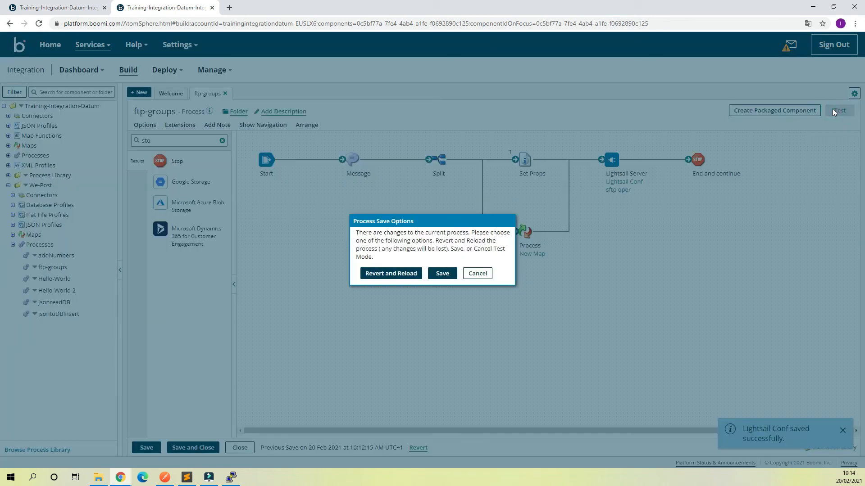
click(442, 273)
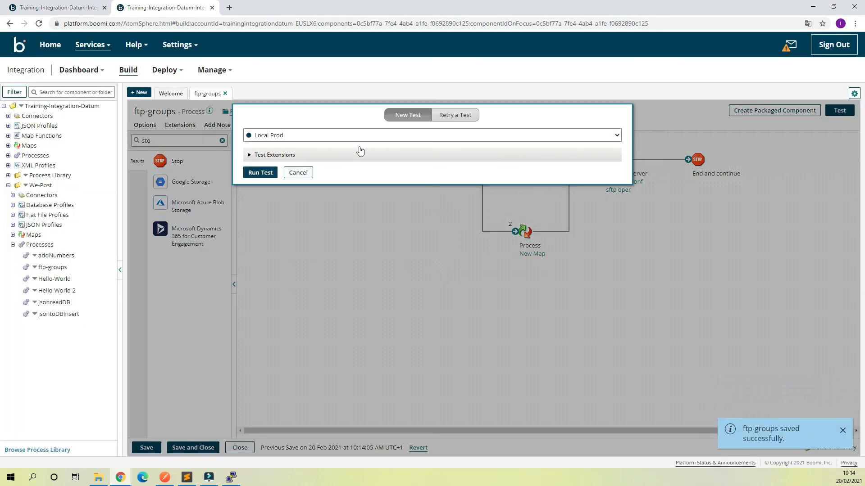
click(261, 173)
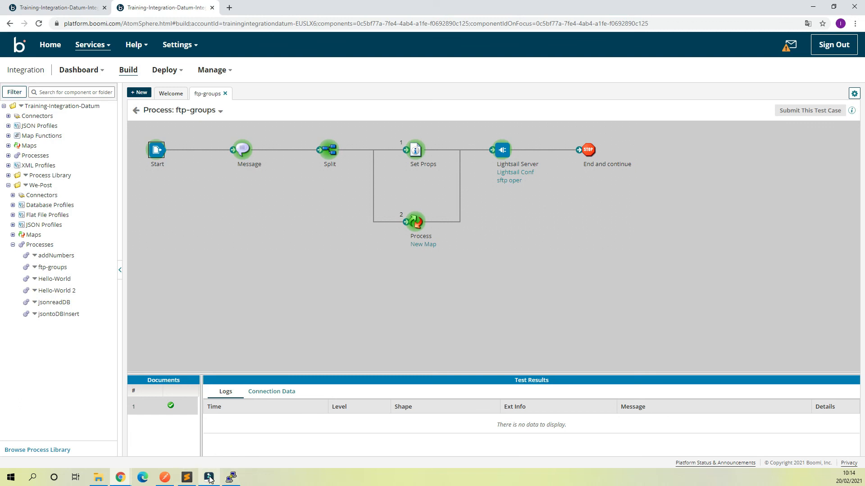
- In PuTTY, run pwd and ls to confirm Employee.csv arrived in /home/bitnami/we_post_01
click(228, 479)
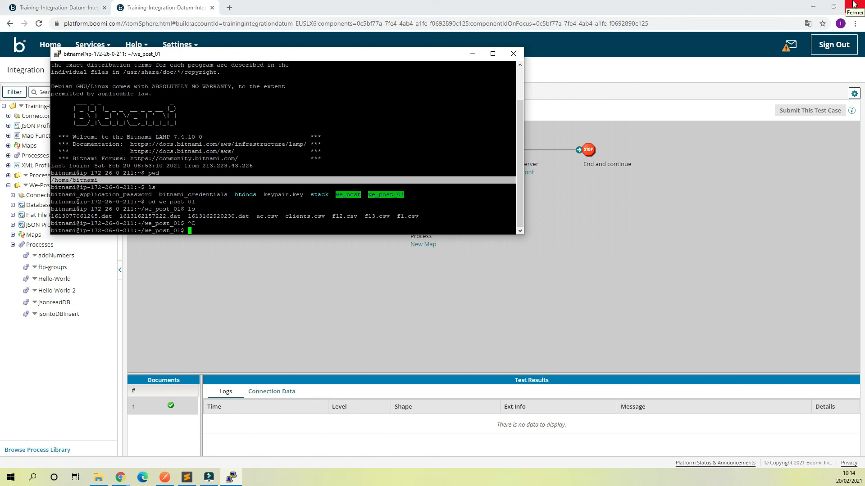
text(pwd)
key(Return)
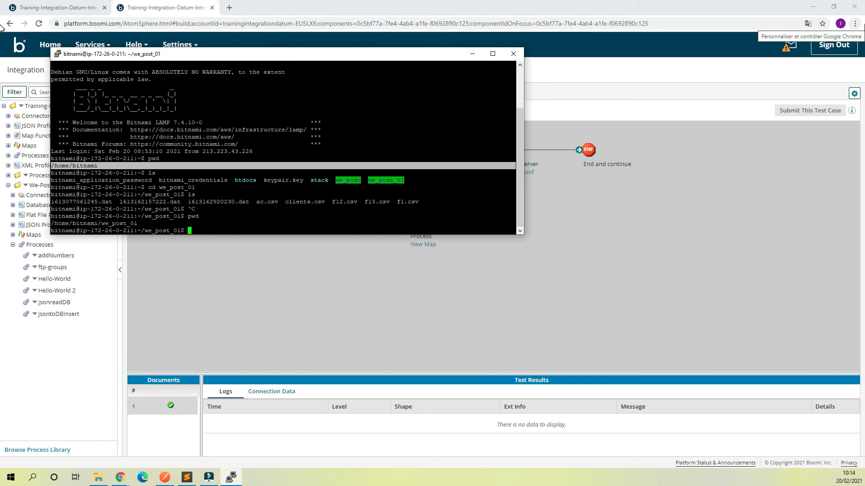
text(ls)
key(Return)
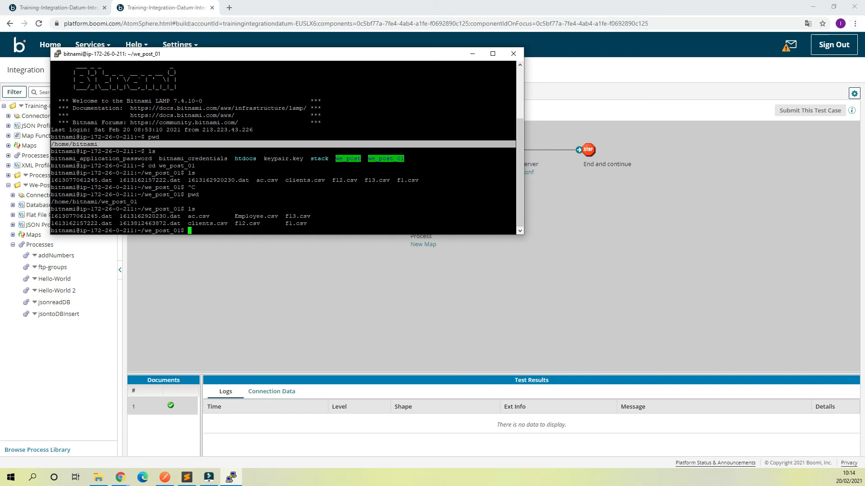
drag(232, 217, 280, 216)
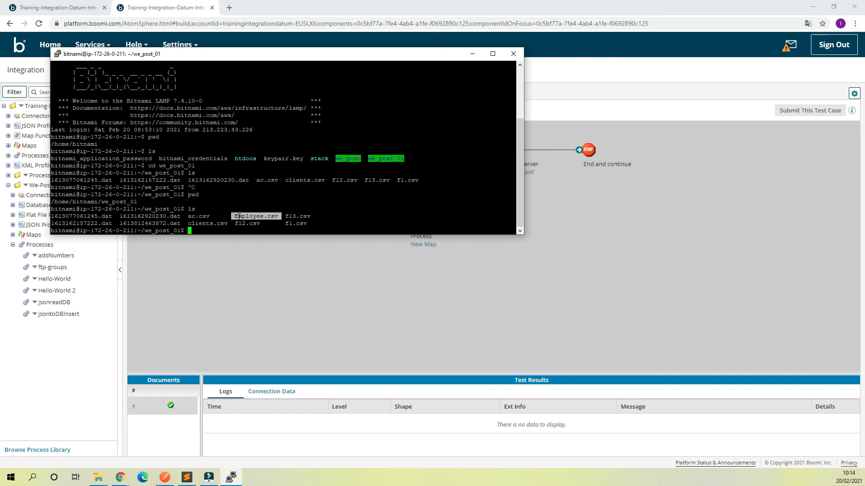